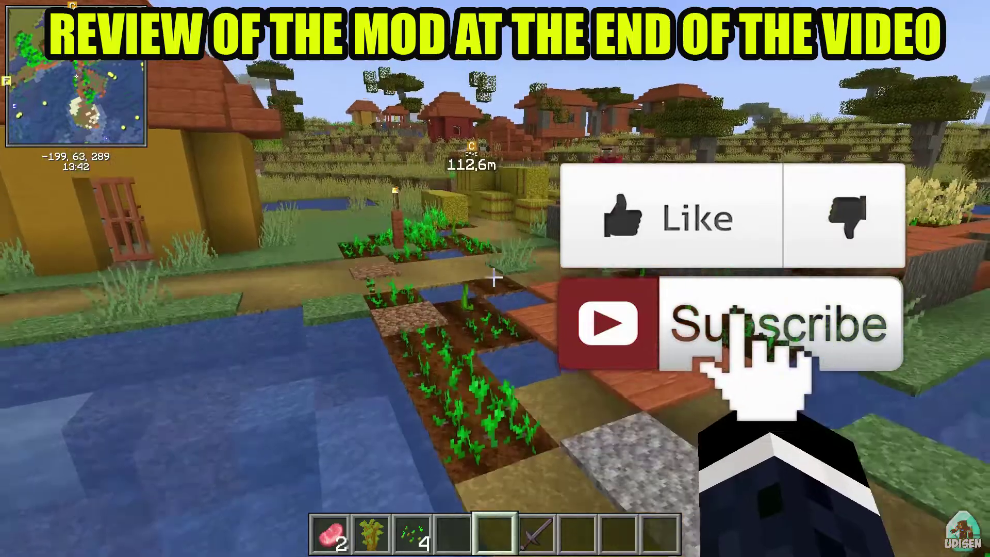
key(w)
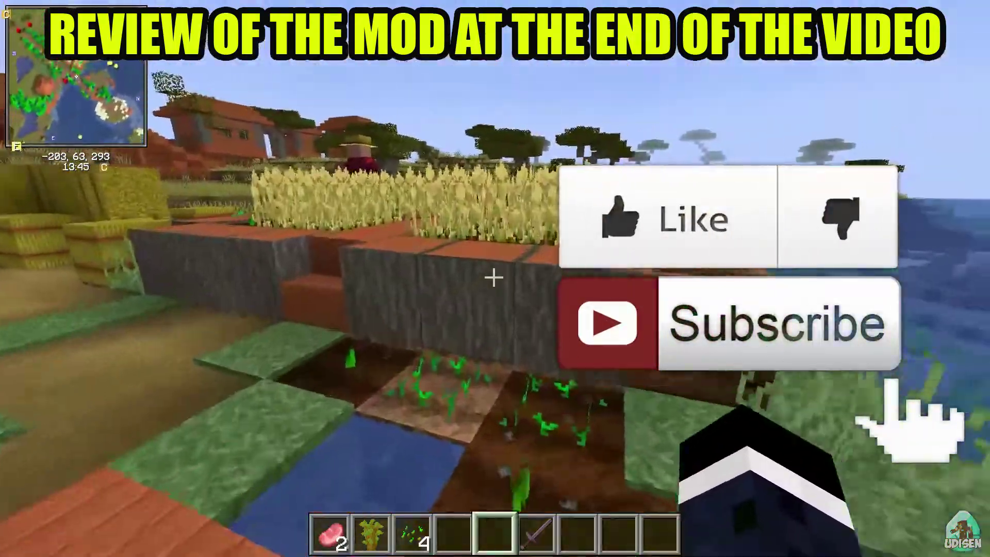
- Walk the player through the savanna village toward the wheat farm, then open the creative inventory
key(z)
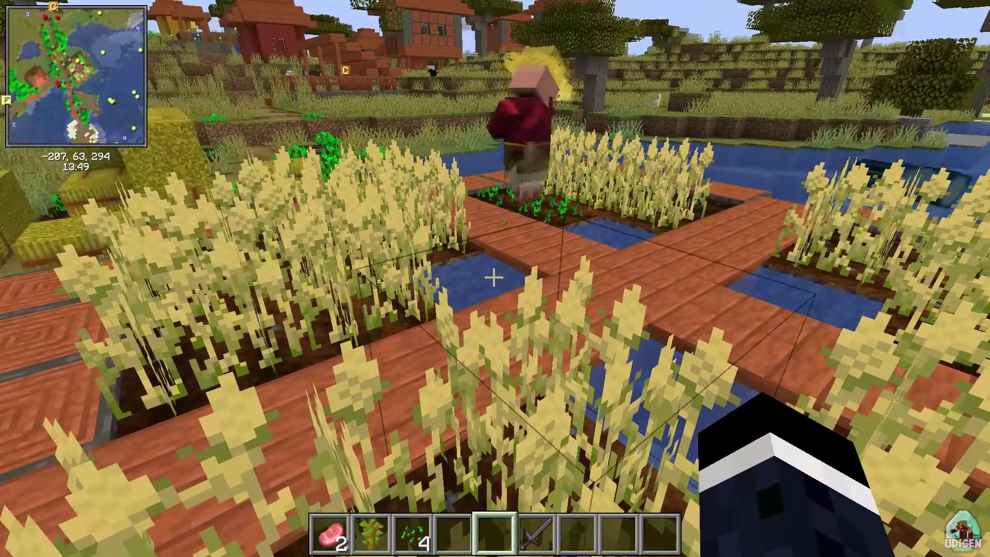
key(e)
key(e)
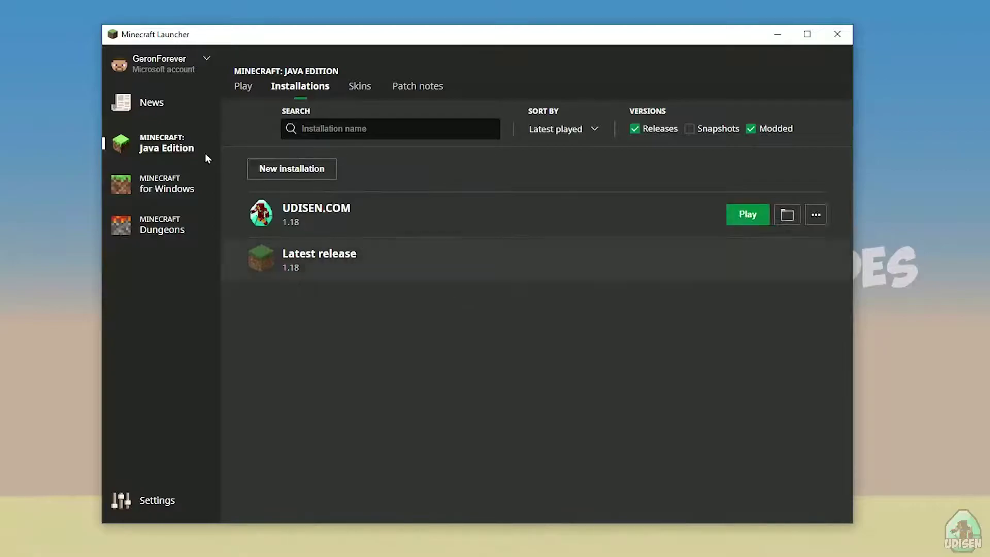
click(165, 185)
click(156, 113)
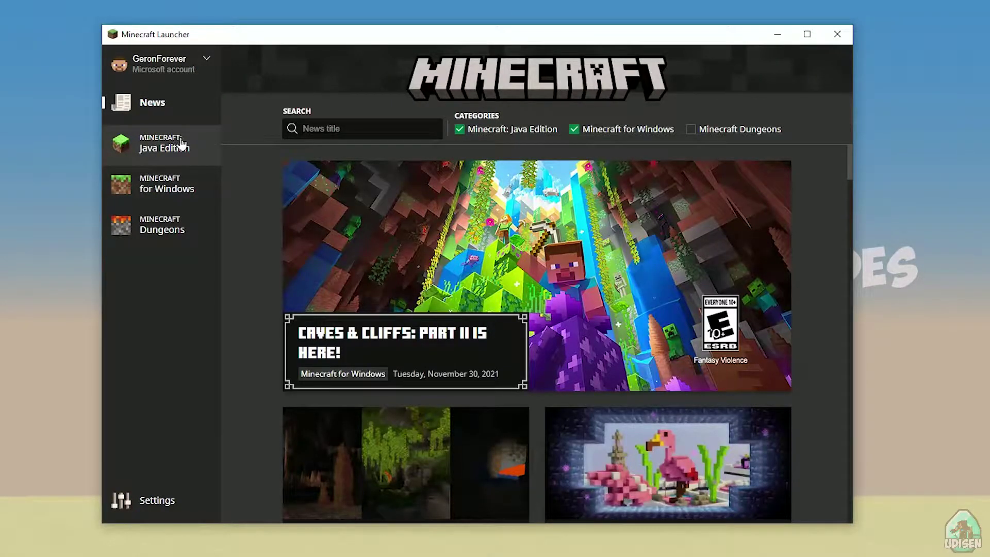
click(181, 144)
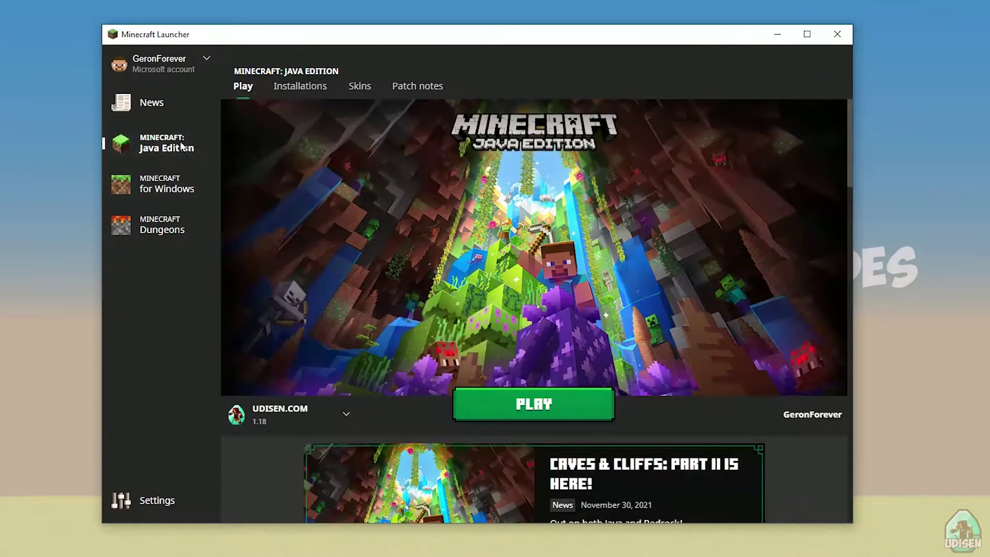
click(311, 92)
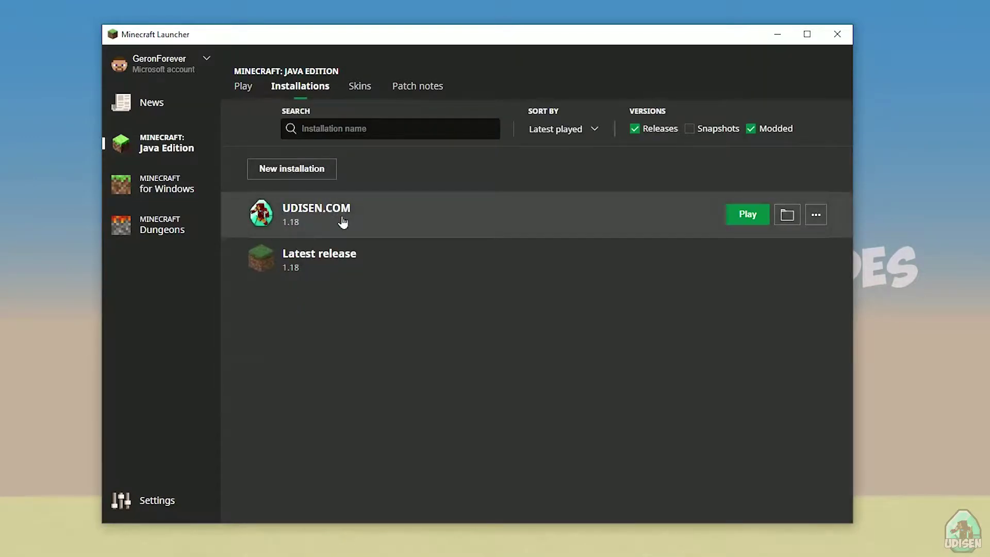
click(292, 169)
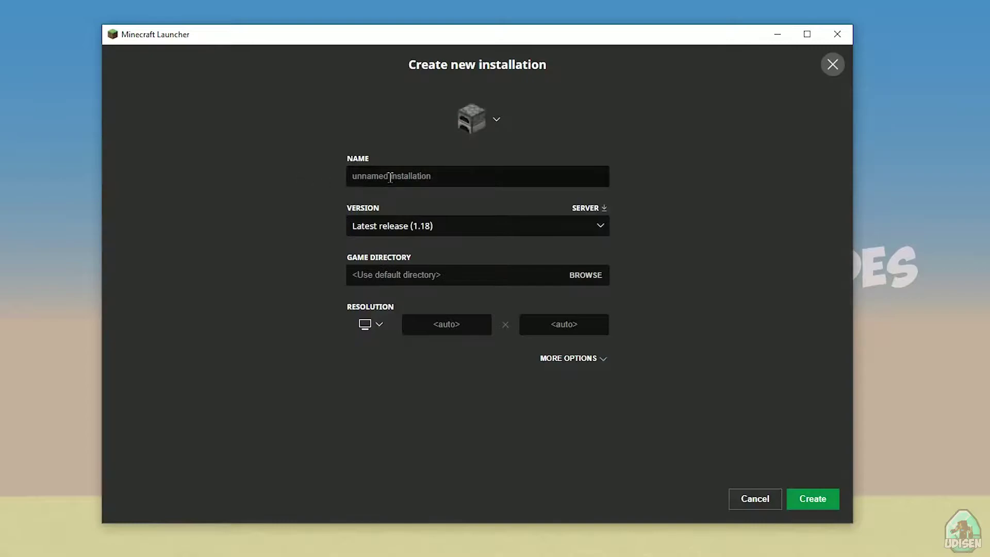
text(jnghnmghngnhgn)
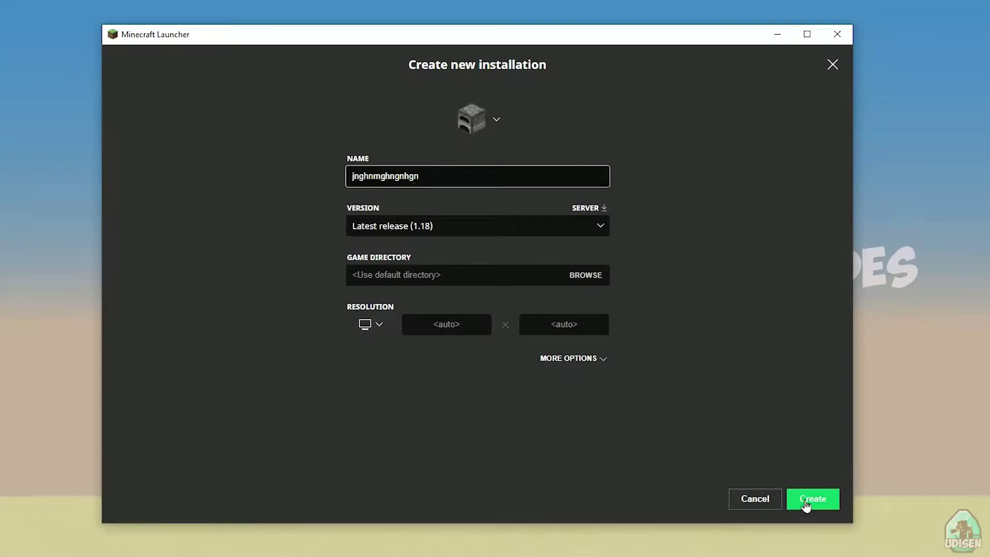
click(765, 501)
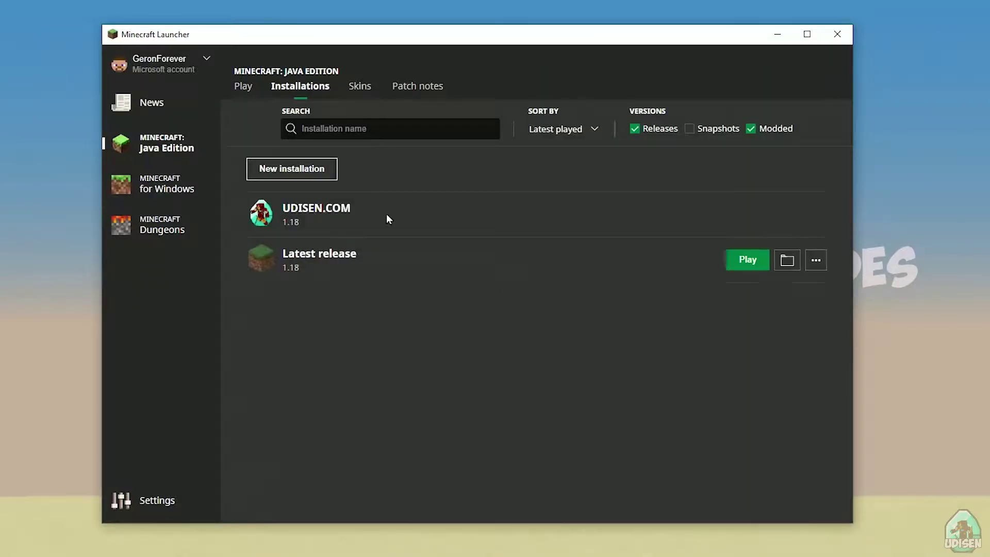
click(365, 219)
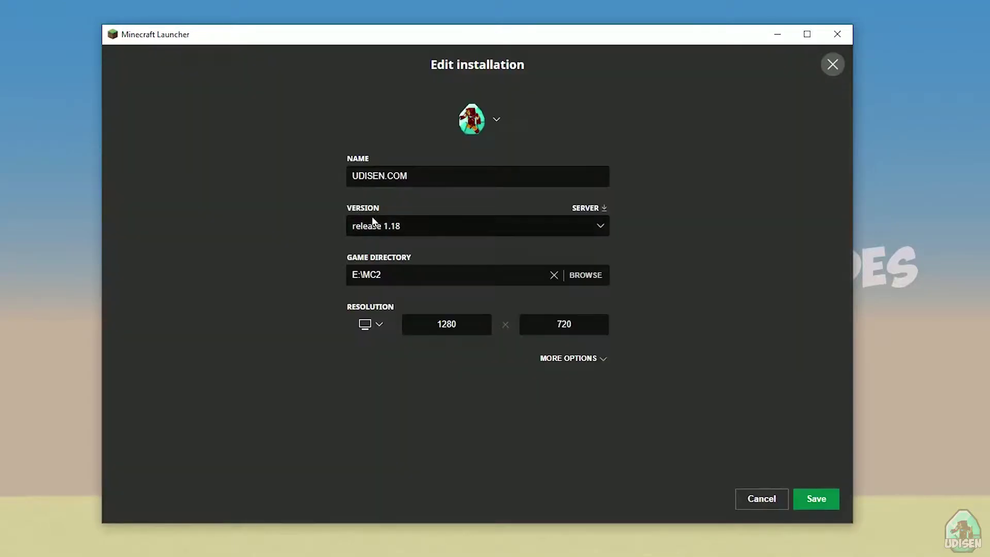
click(413, 225)
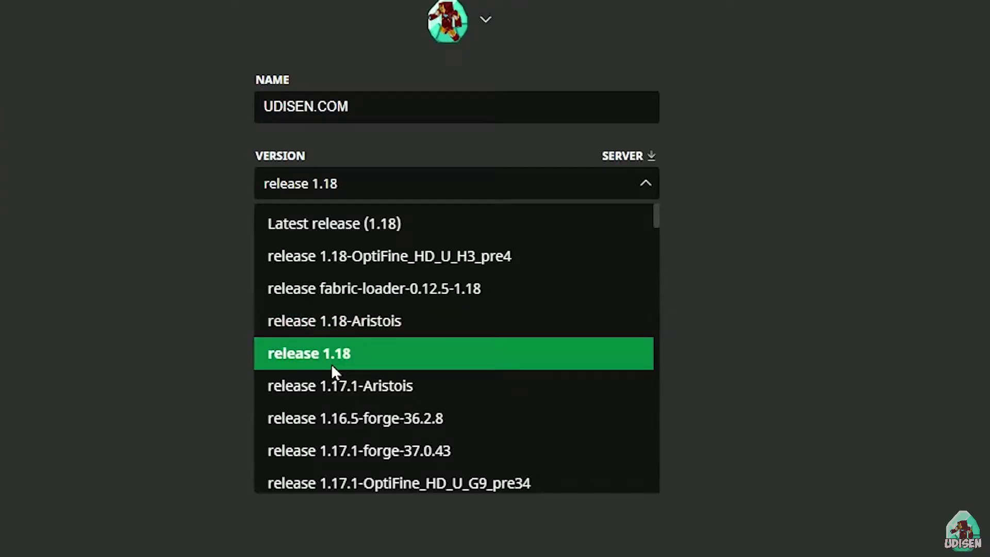
click(394, 340)
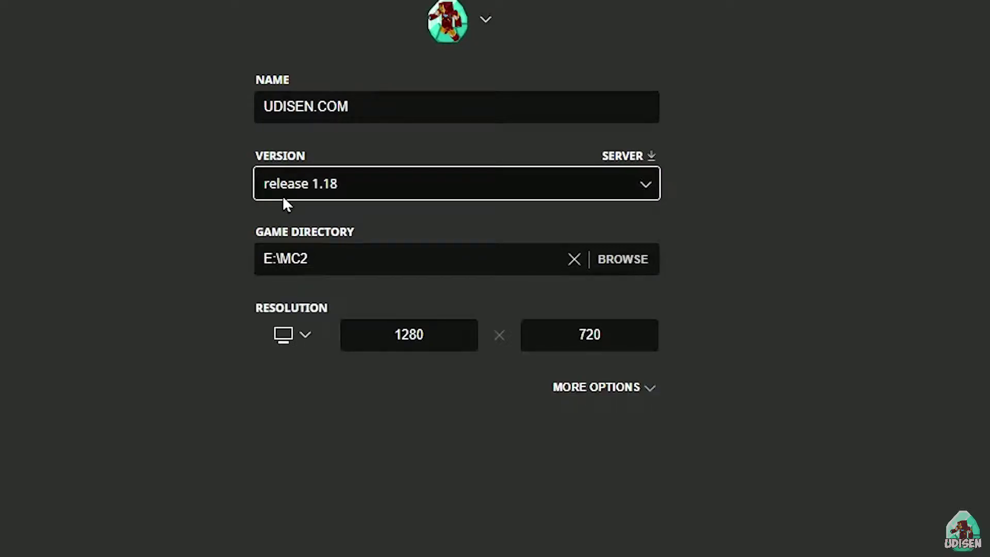
click(349, 183)
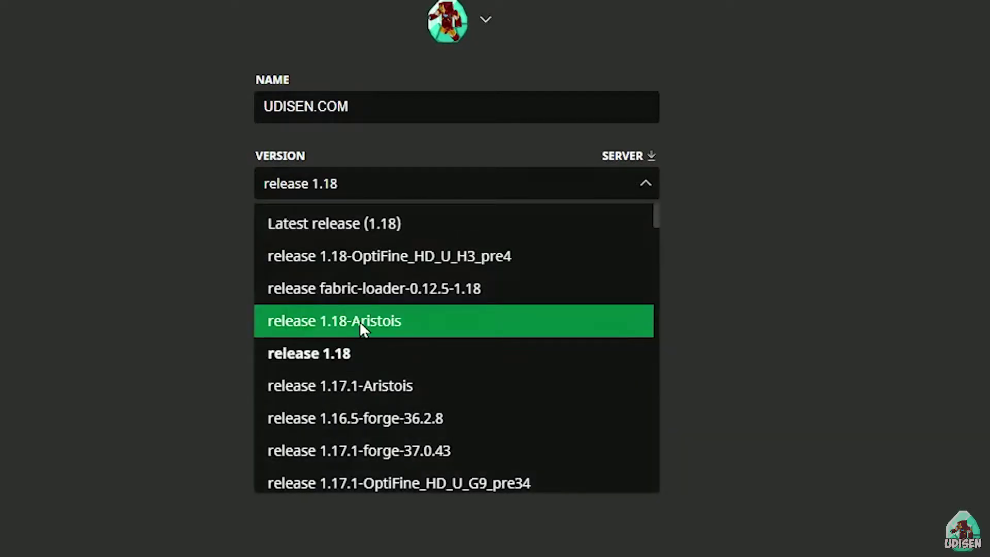
scroll(436, 288, down, 3)
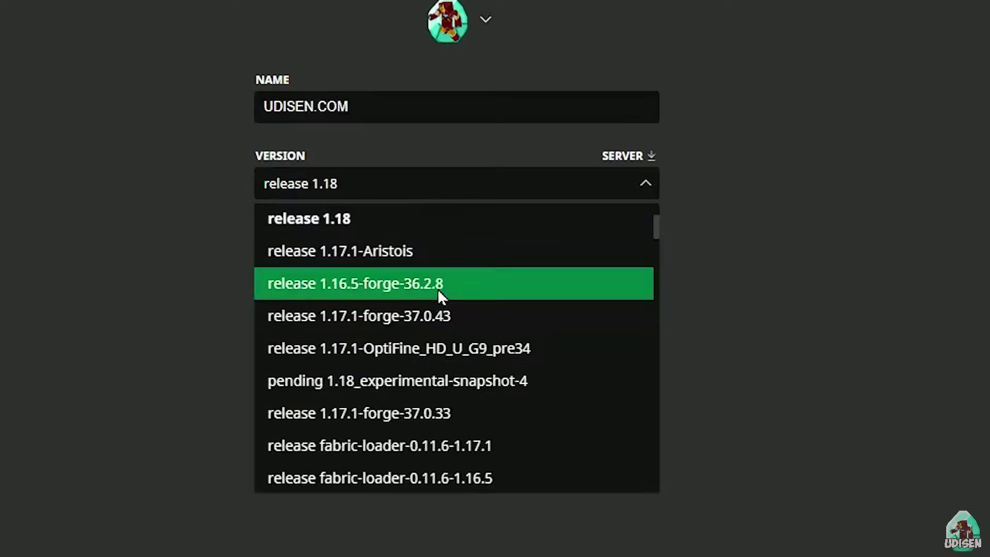
click(436, 289)
click(410, 200)
scroll(397, 328, down, 5)
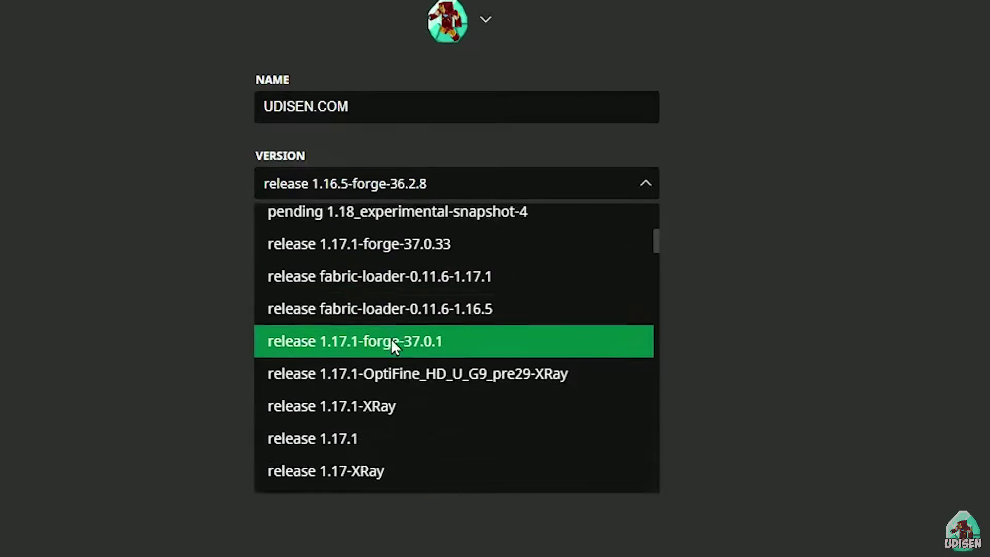
scroll(407, 325, up, 3)
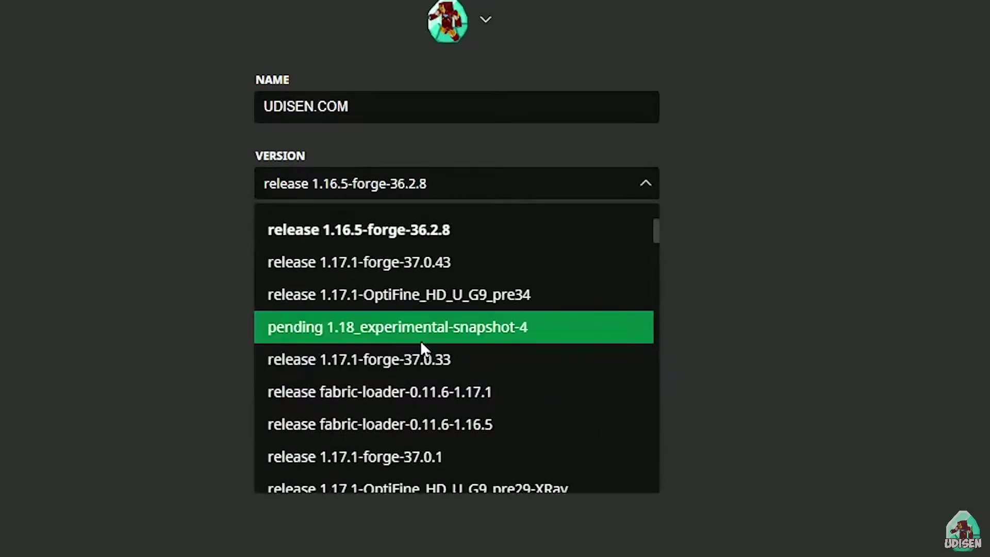
click(422, 336)
click(500, 183)
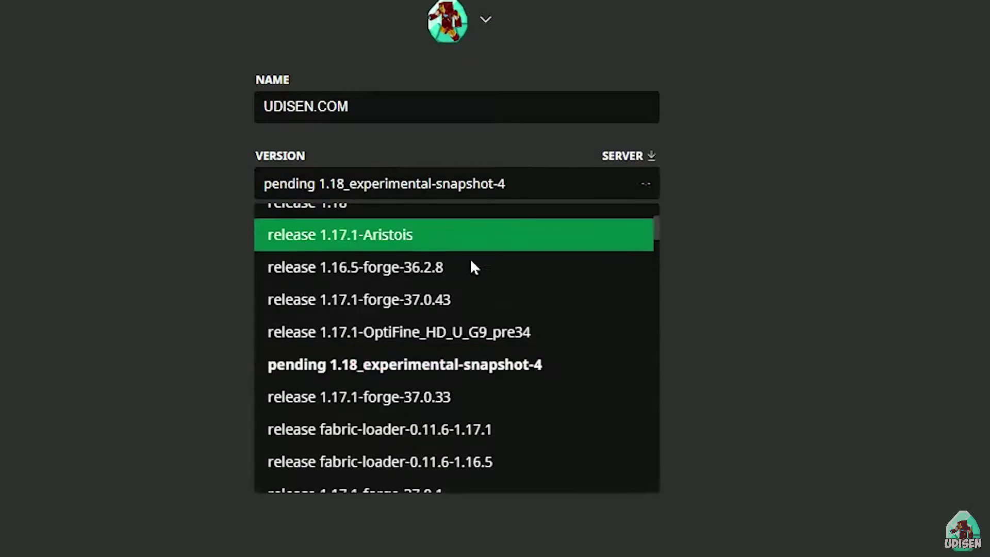
scroll(457, 294, up, 3)
click(437, 333)
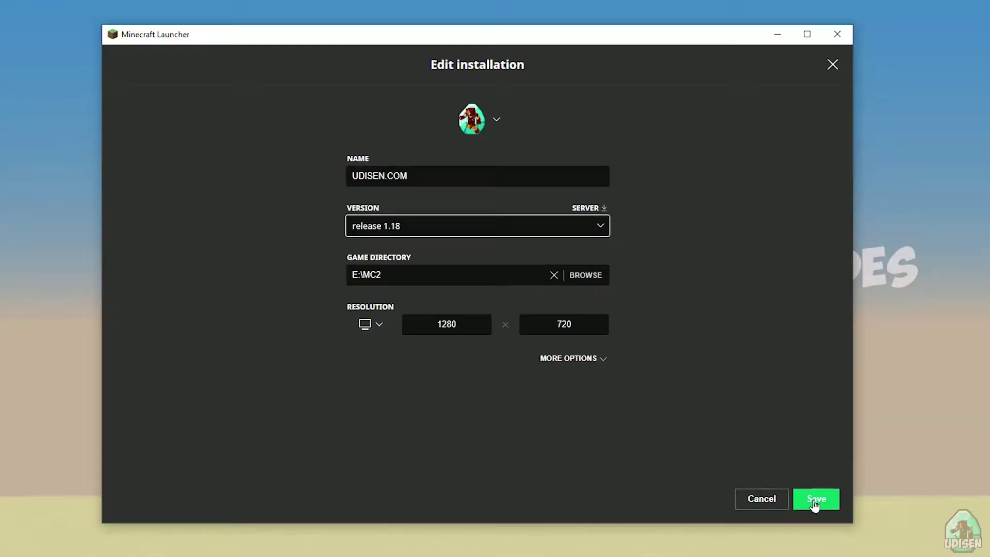
click(816, 499)
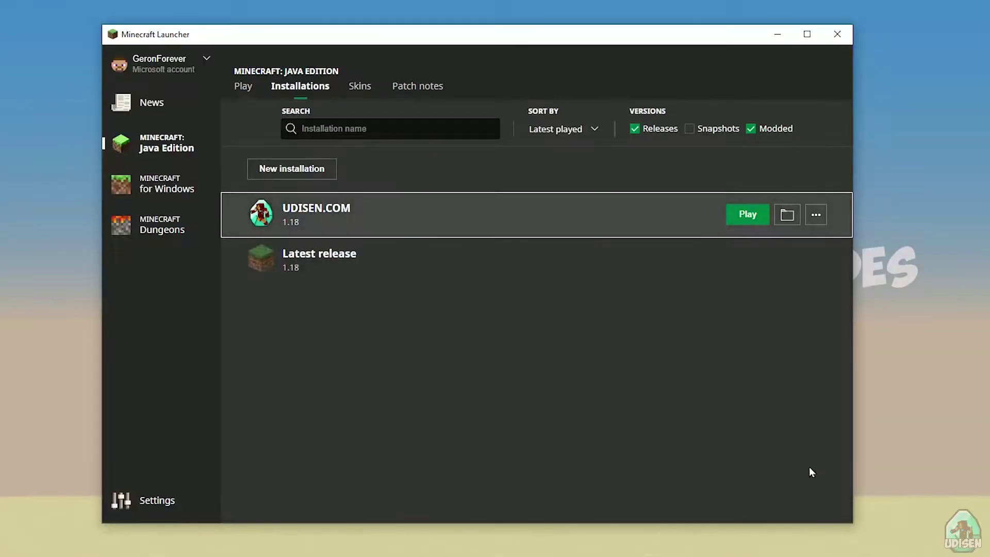
- Launch UDISEN.COM 1.18 to its title screen, quit the game, and close the launcher
click(747, 214)
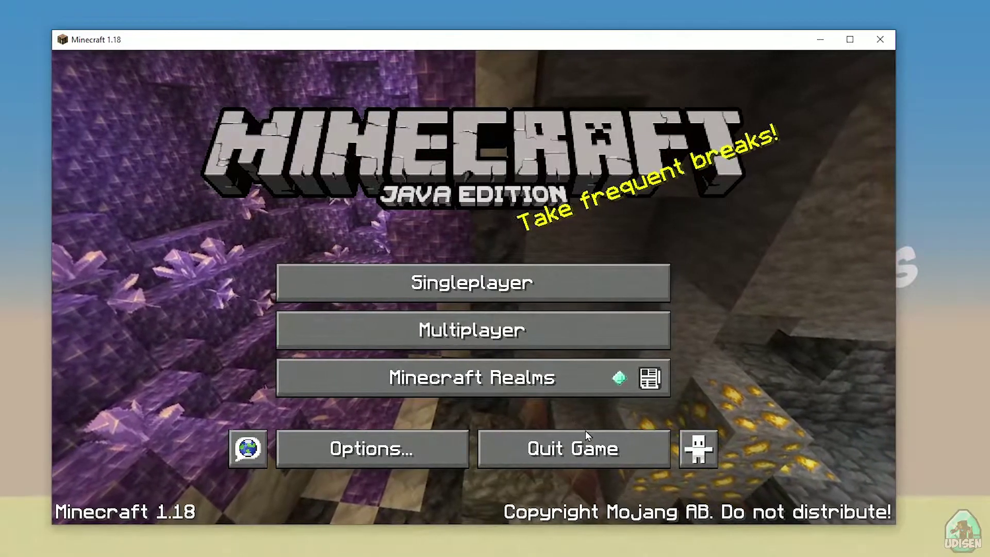
click(586, 435)
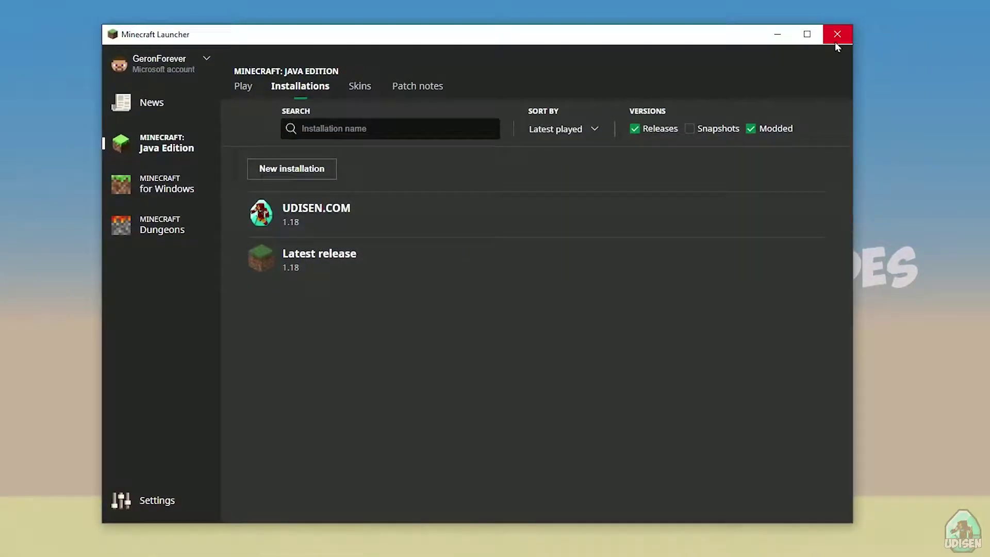
click(834, 40)
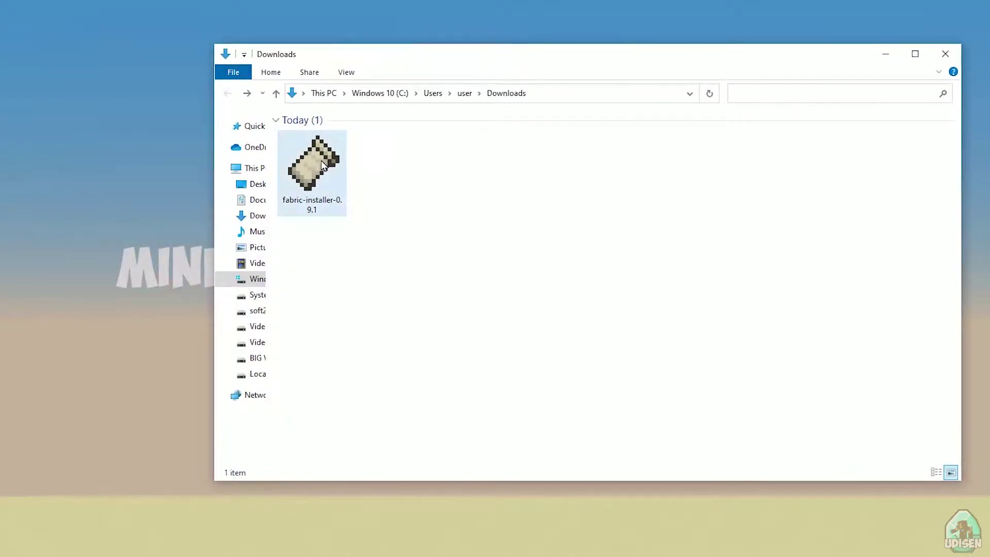
- Start the Fabric installer, reposition its window, and compare the Client and Server install options
double_click(323, 165)
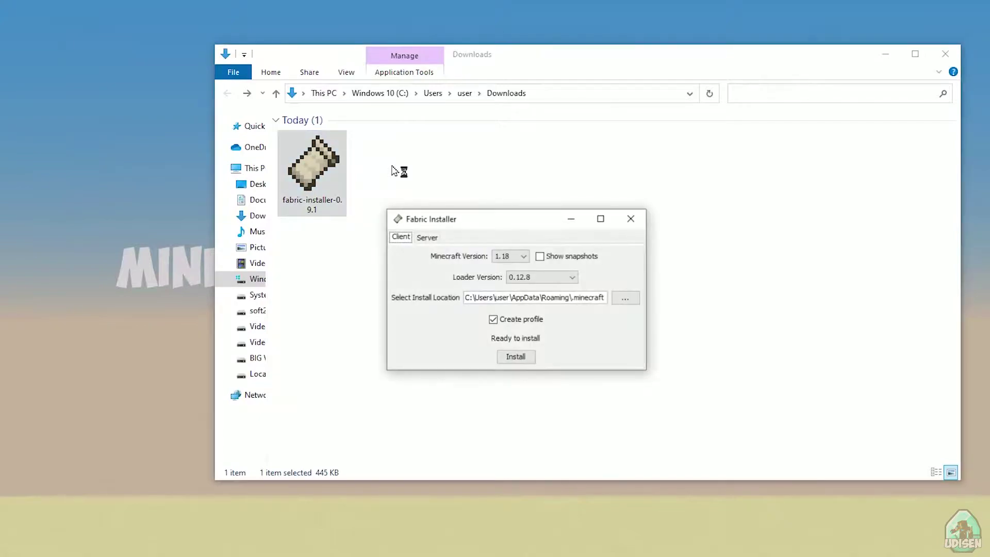
drag(496, 223, 536, 184)
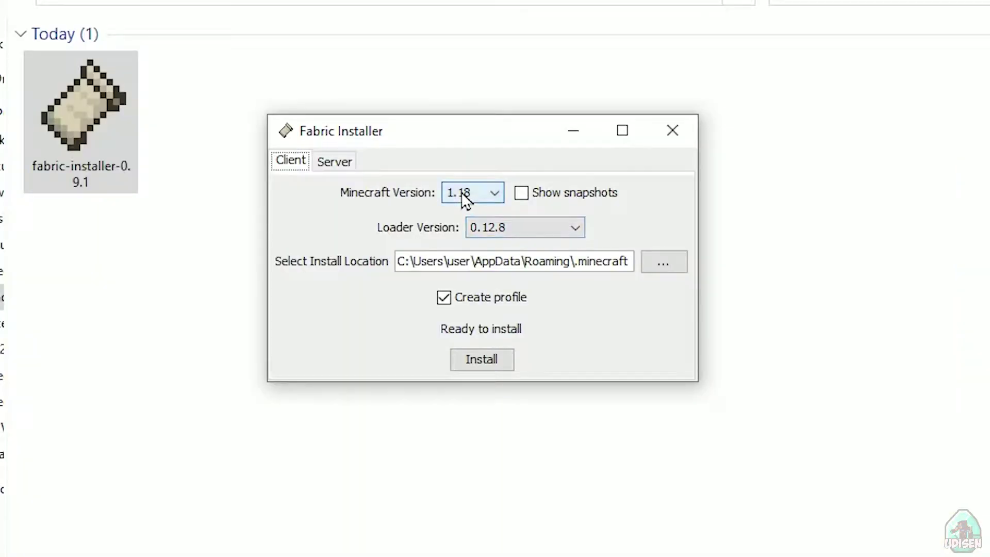
click(461, 192)
click(461, 192)
click(320, 164)
click(303, 161)
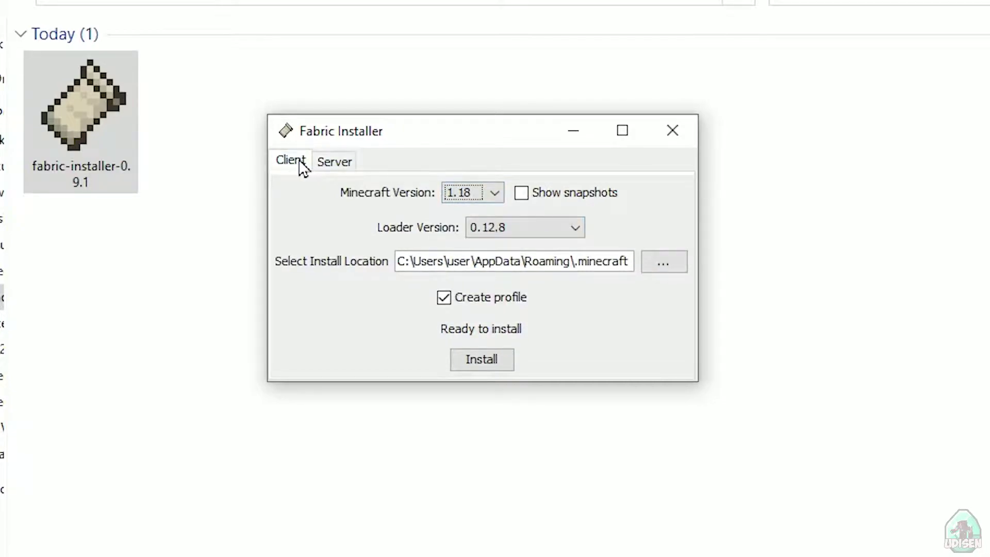
click(335, 162)
click(299, 163)
- Review the loader versions and confirm Minecraft version 1.18 with loader 0.12.8
click(510, 228)
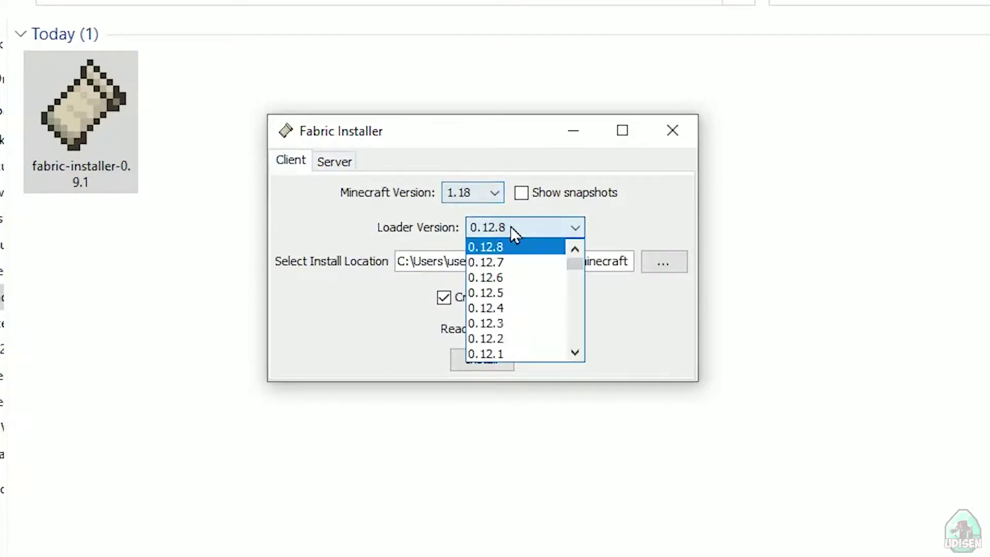
click(398, 227)
click(468, 199)
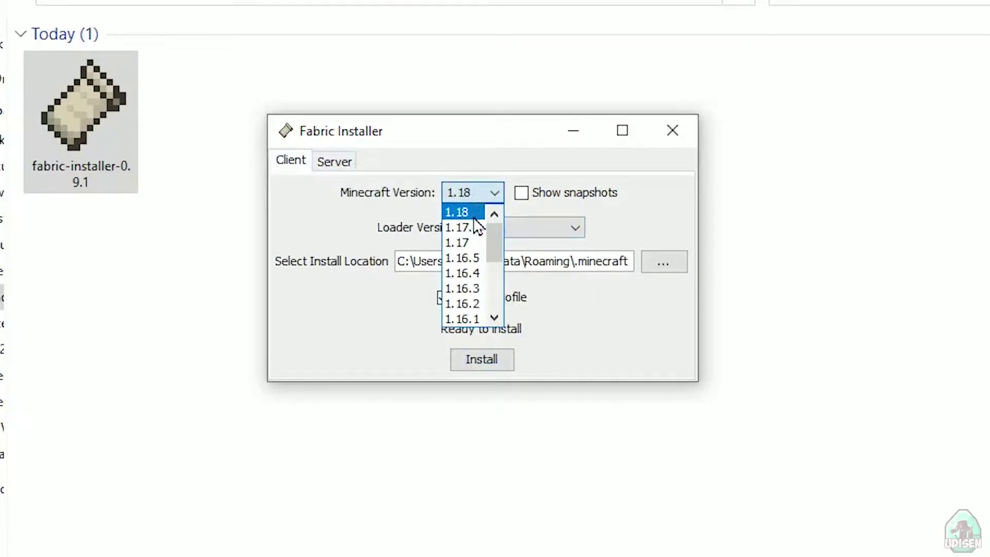
click(463, 212)
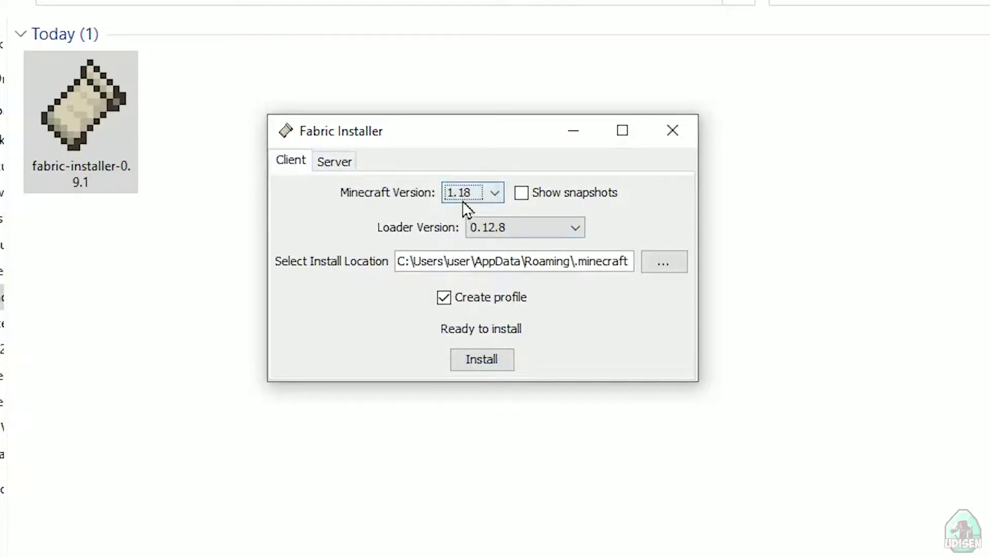
click(466, 193)
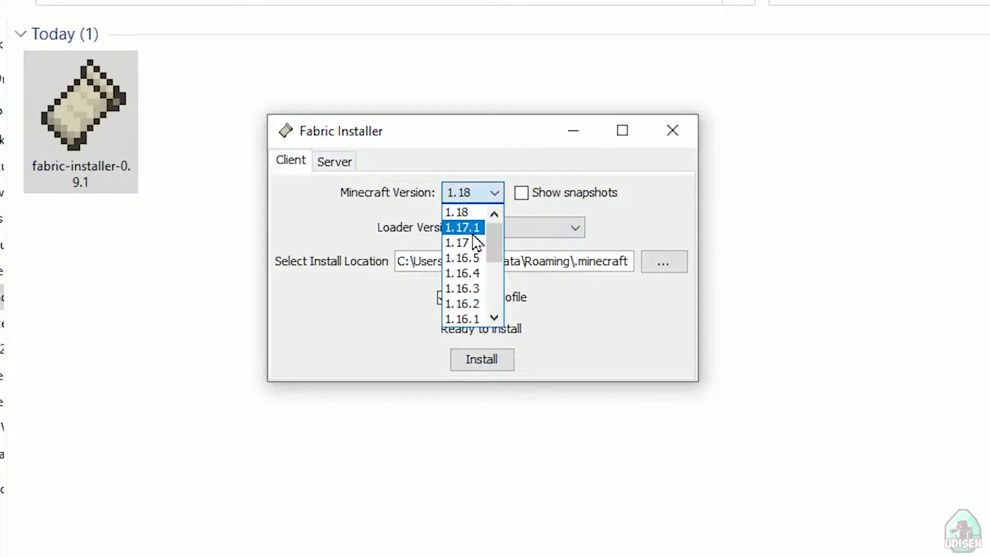
scroll(475, 266, down, 3)
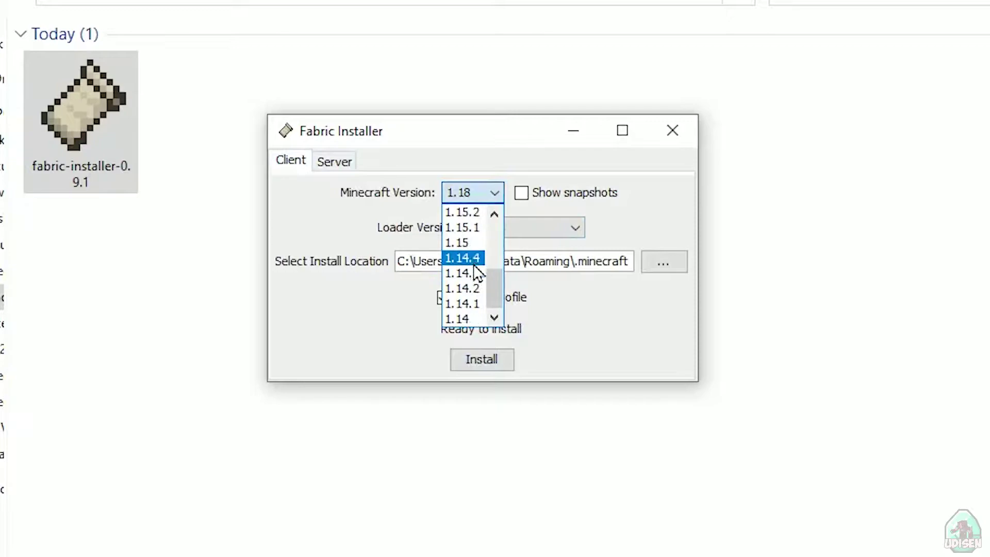
scroll(477, 226, up, 3)
click(475, 219)
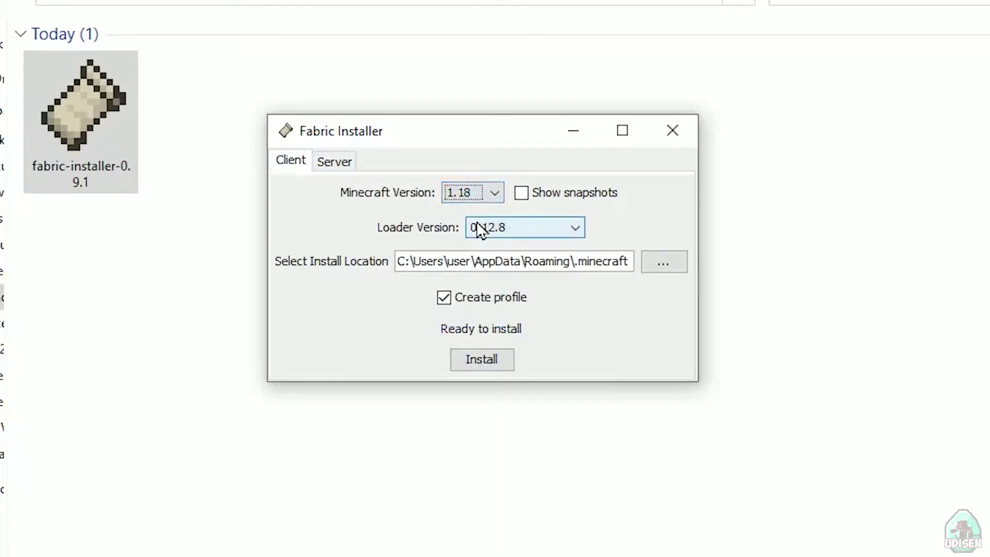
- Install Fabric Loader 0.12.8 for 1.18, dismiss the success message, and close the installer
click(472, 359)
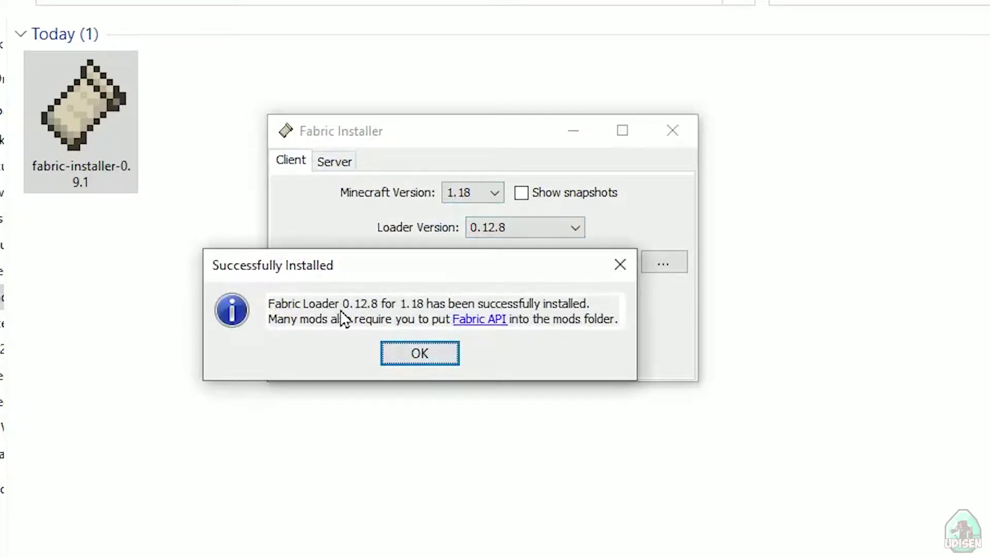
click(413, 351)
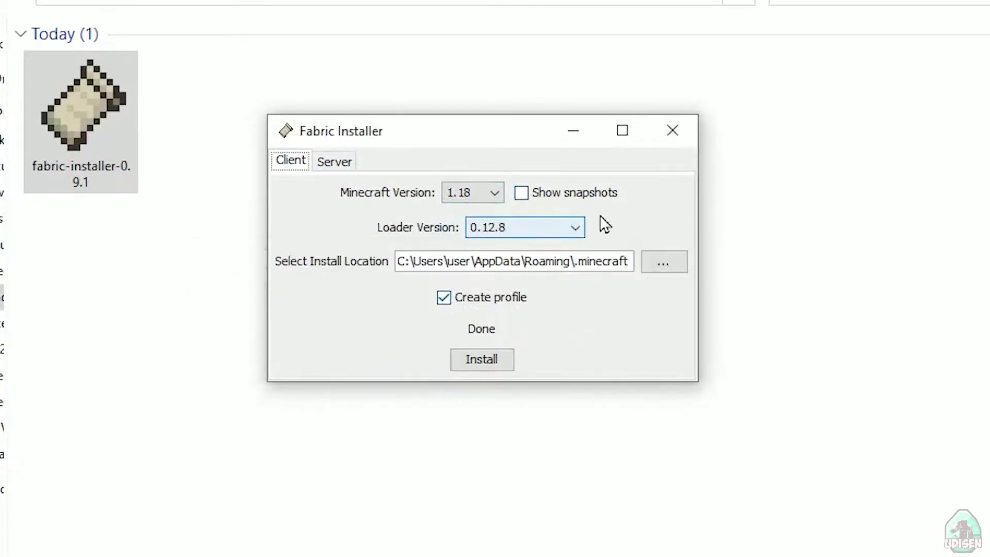
click(672, 131)
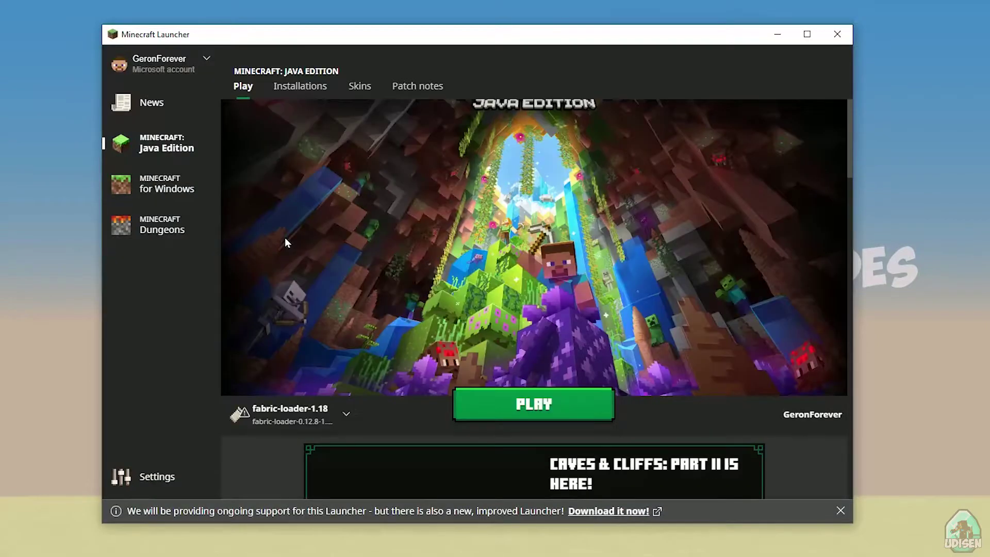
- Save a 1280×720 resolution on fabric-loader-1.18 and open that installation's game folder
click(300, 86)
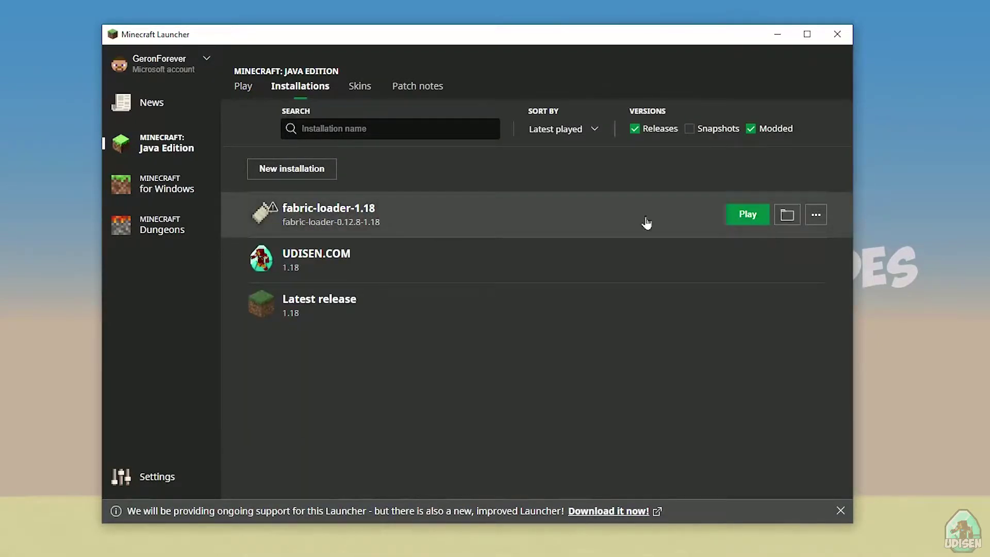
click(541, 217)
click(464, 355)
text(1280)
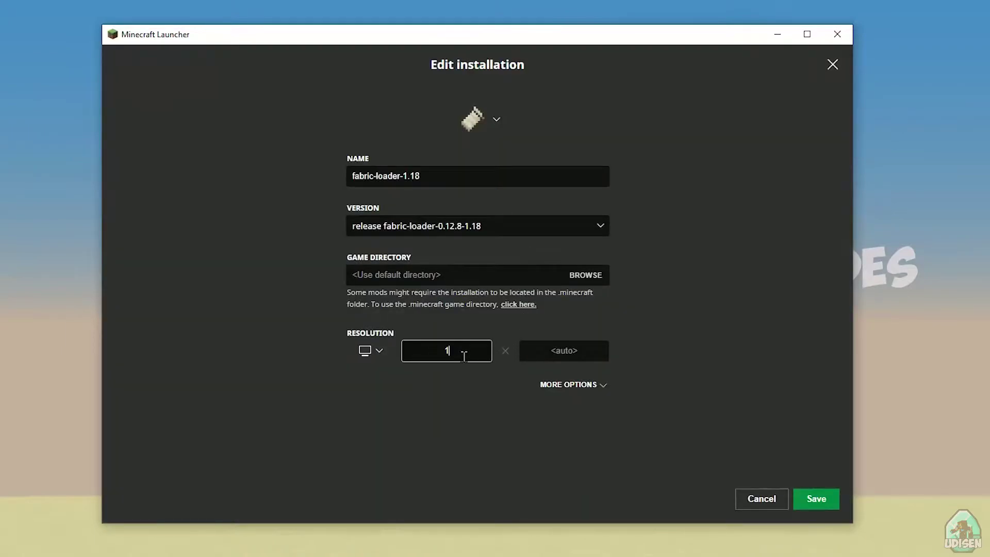
click(565, 351)
text(720)
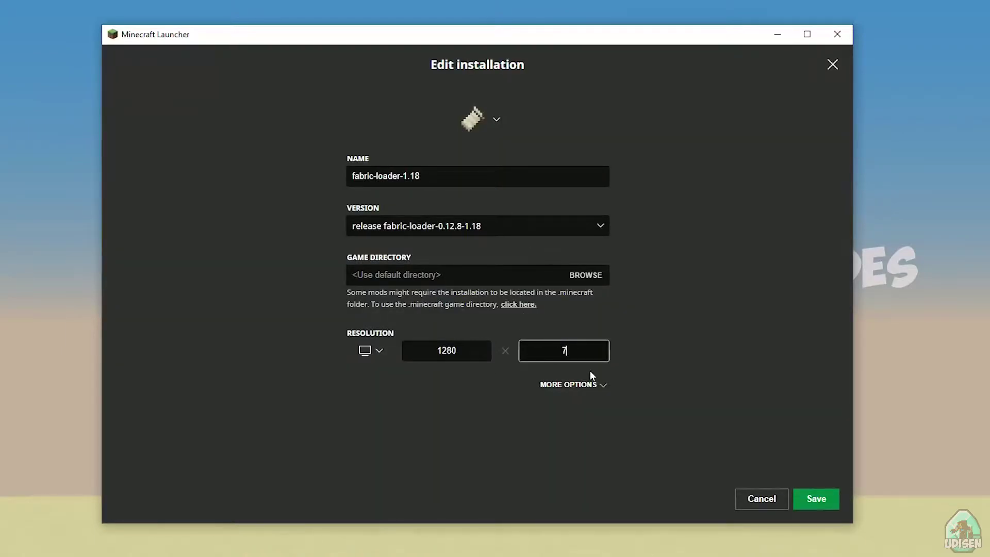
click(810, 499)
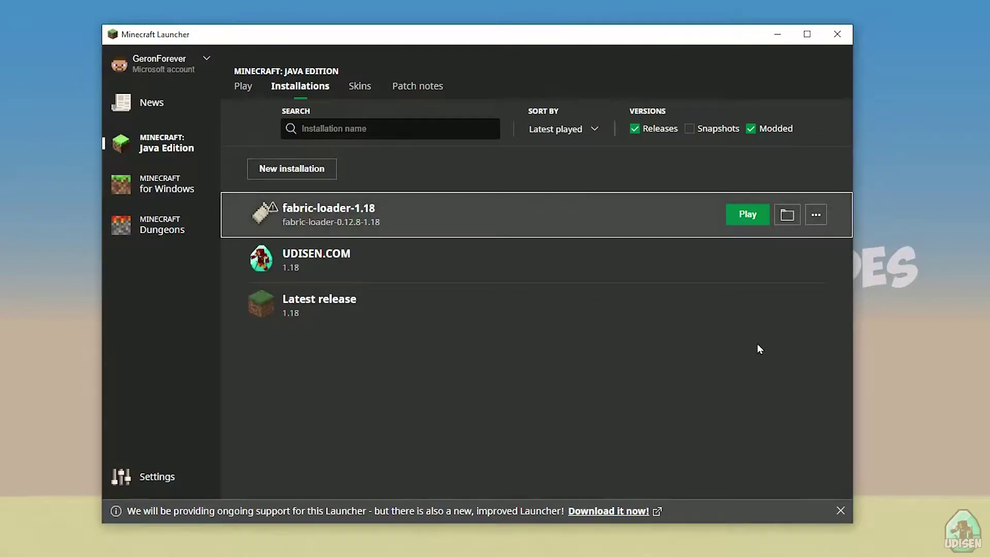
click(789, 216)
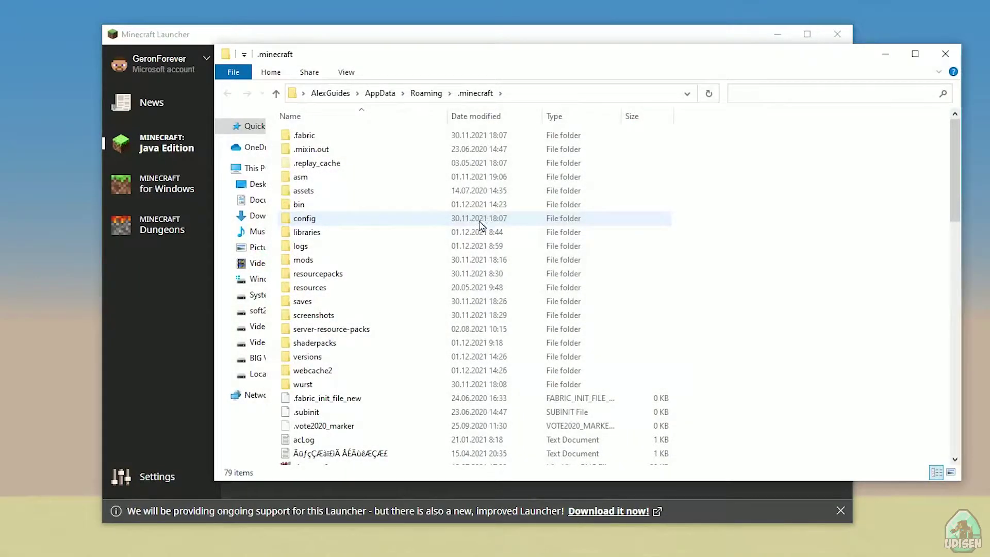
- Open the mods folder and arrange it beside the downloads window
click(327, 260)
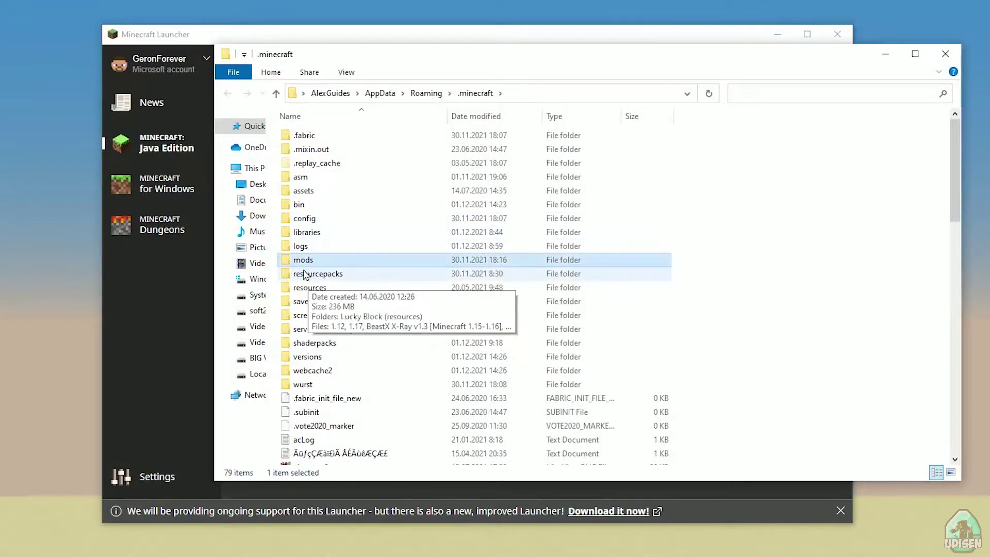
click(293, 274)
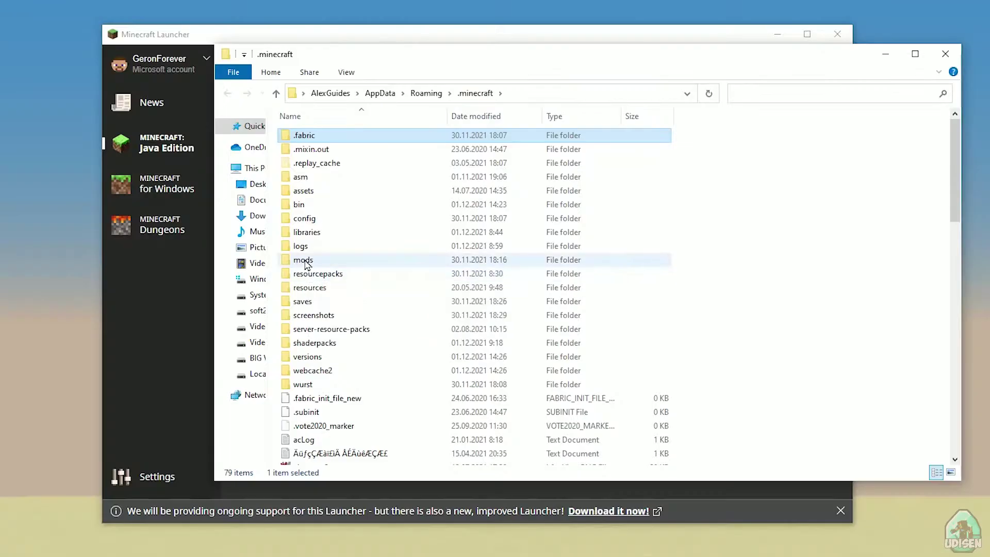
double_click(305, 260)
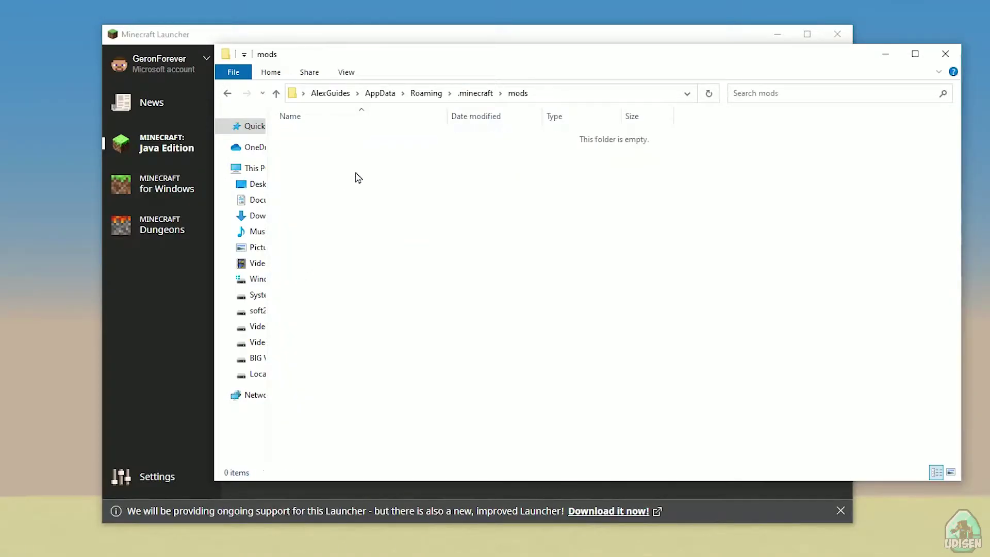
drag(424, 56, 236, 46)
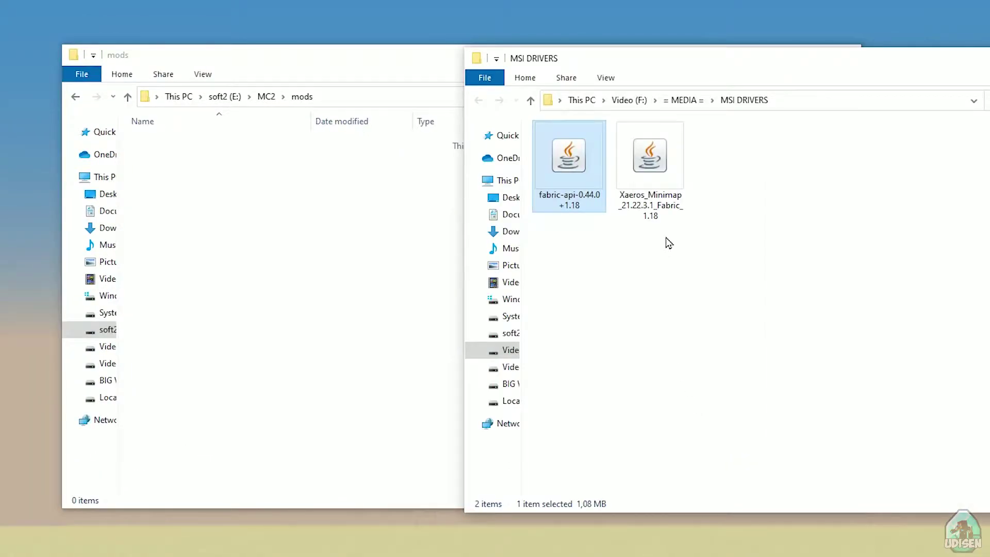
drag(688, 76, 585, 71)
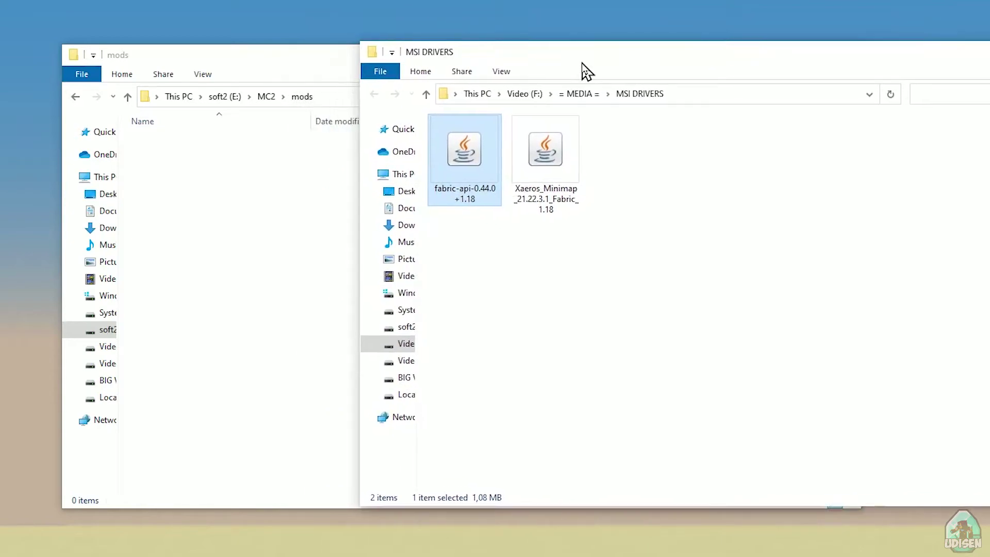
- Copy fabric-api-0.44.0+1.18 and Xaeros_Minimap_21.22.3.1_Fabric_1.18 into mods, then minimize Explorer
click(553, 158)
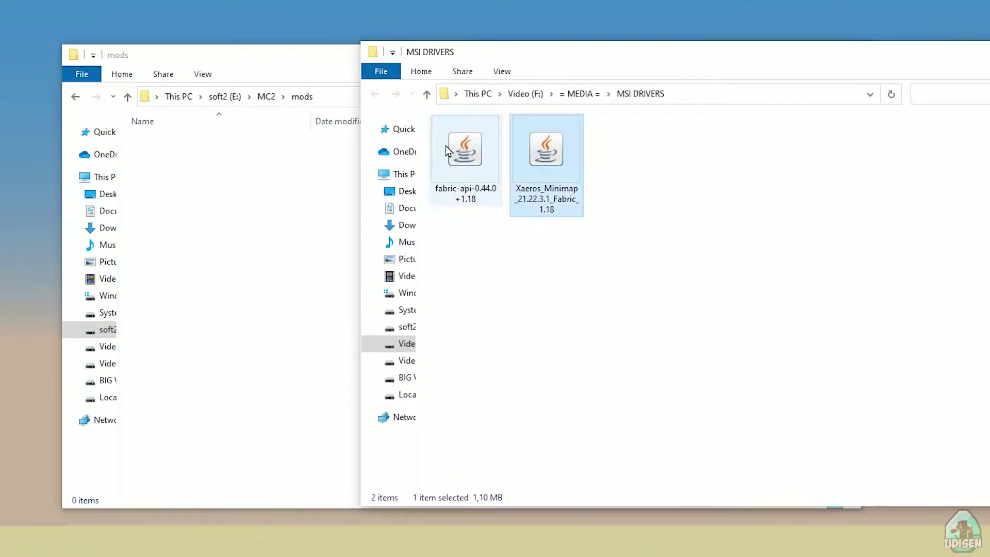
drag(447, 151, 227, 186)
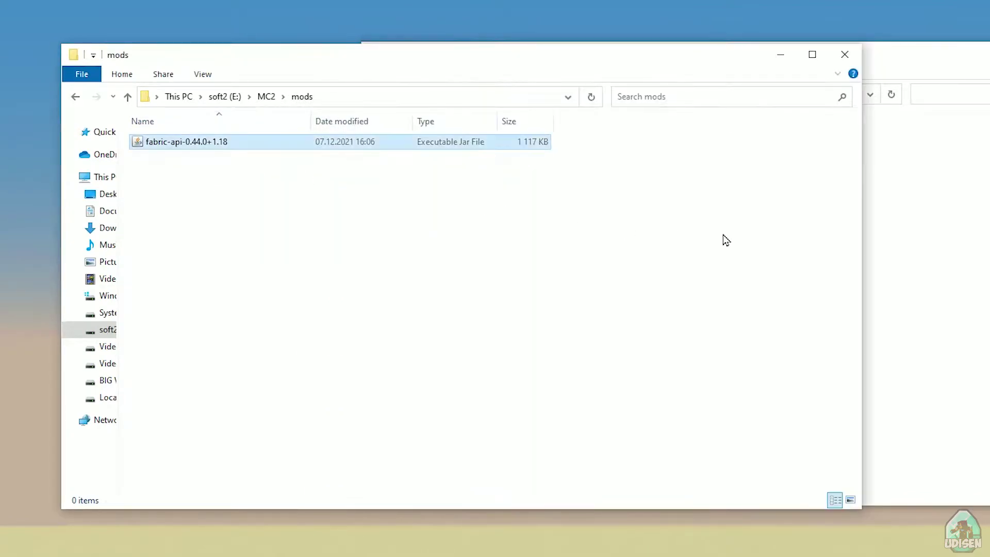
click(928, 232)
drag(531, 147, 215, 212)
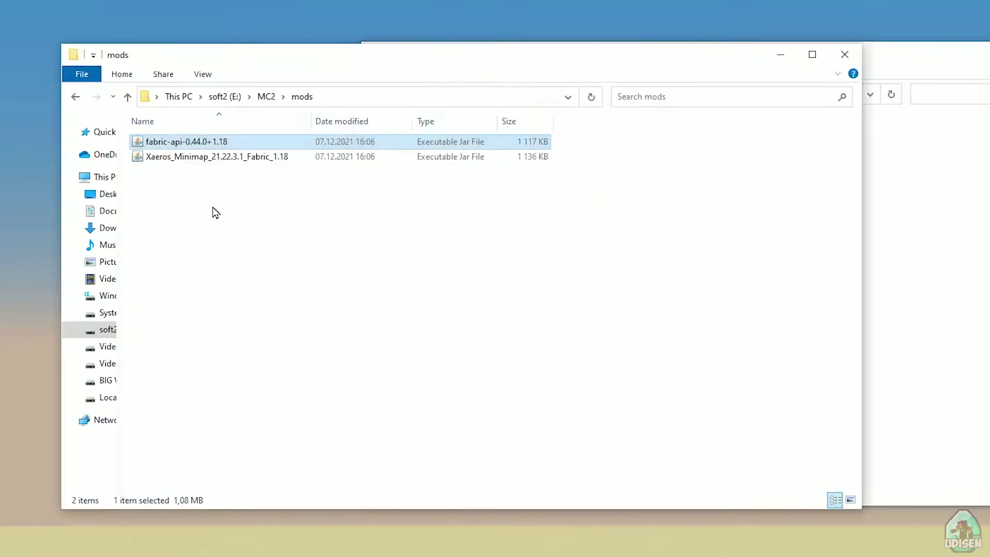
click(154, 162)
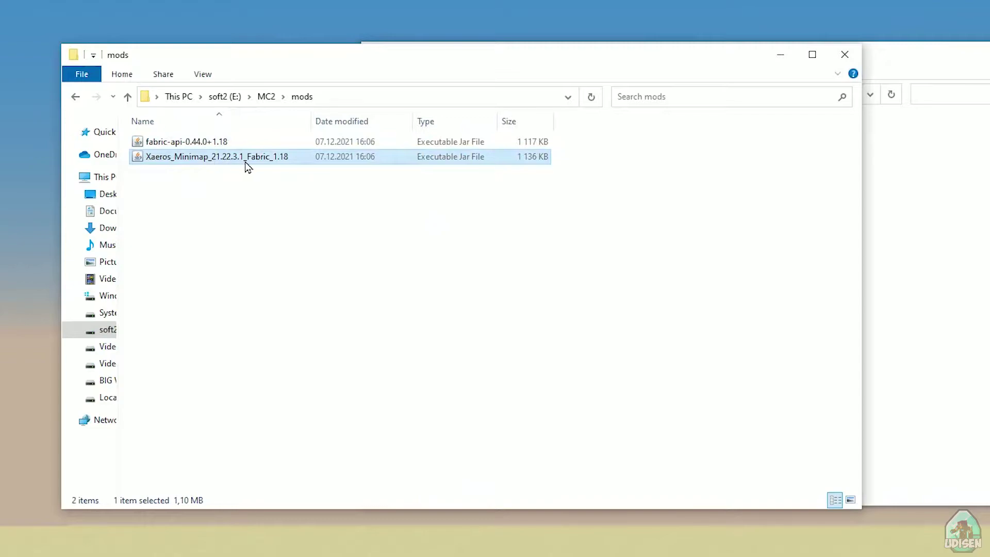
click(265, 157)
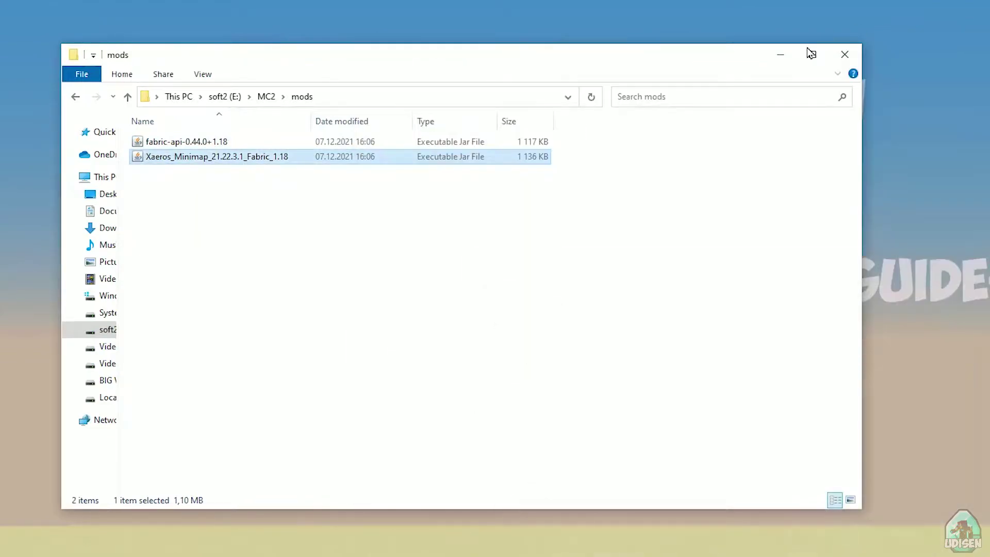
click(780, 55)
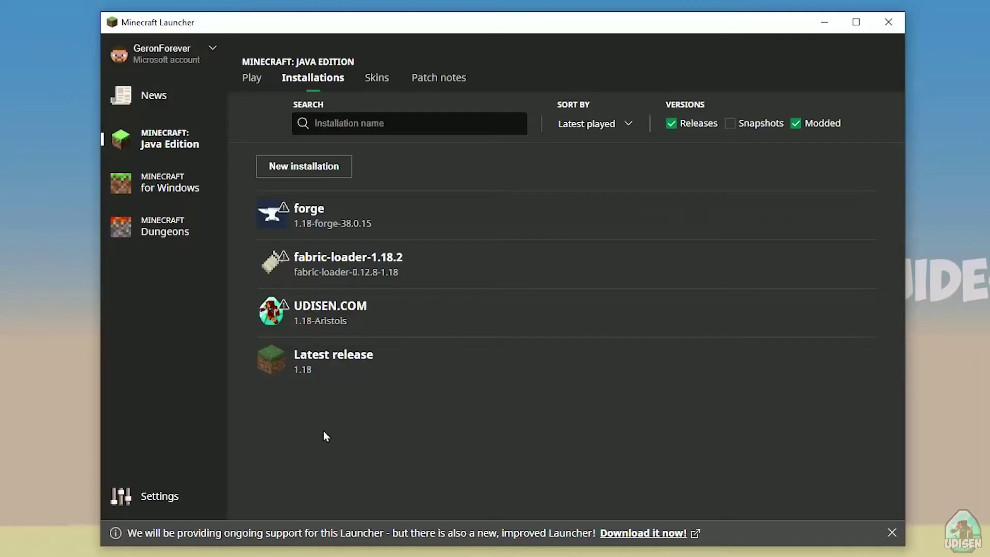
- Return to the Installations list and edit the fabric-loader-1.18.2 installation
click(165, 186)
click(165, 139)
click(303, 80)
click(439, 269)
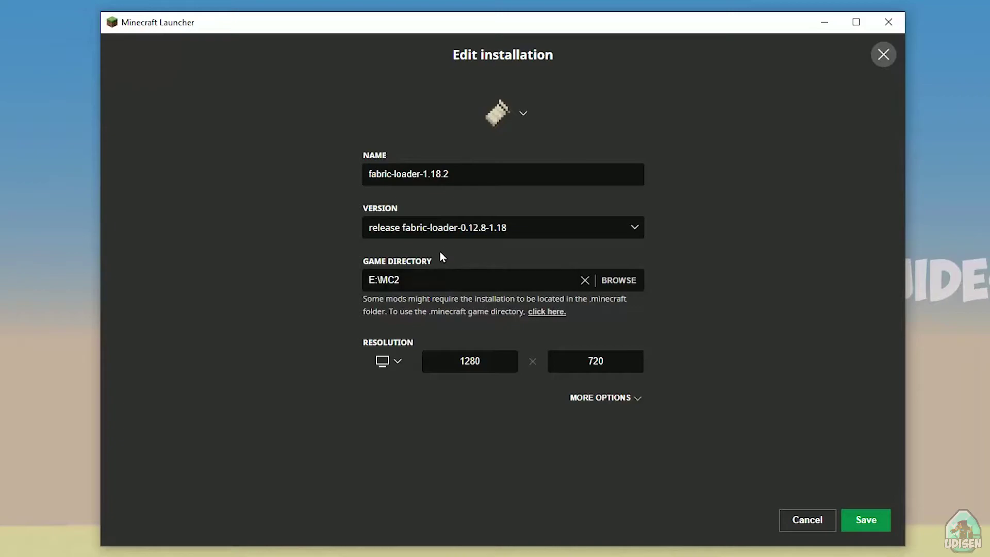
click(468, 178)
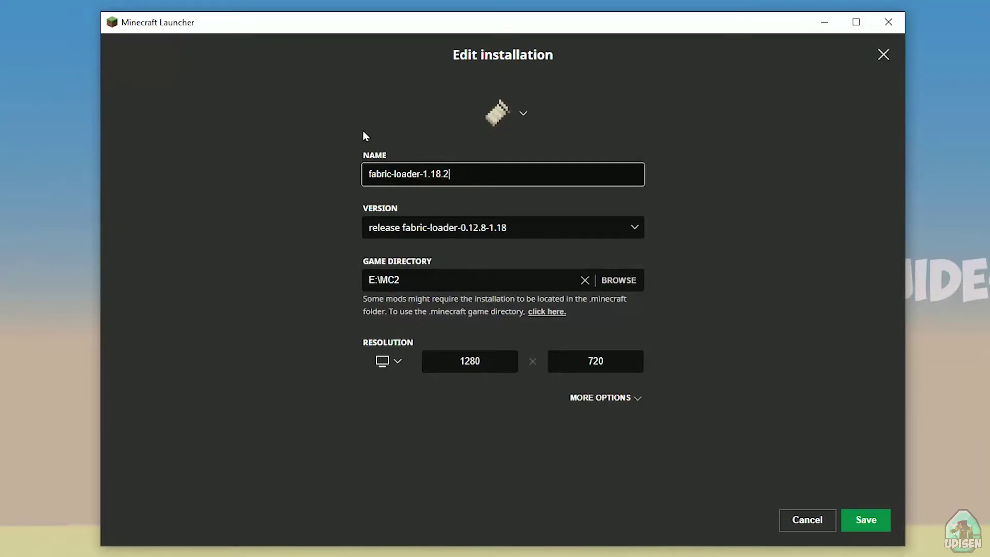
click(460, 227)
click(396, 233)
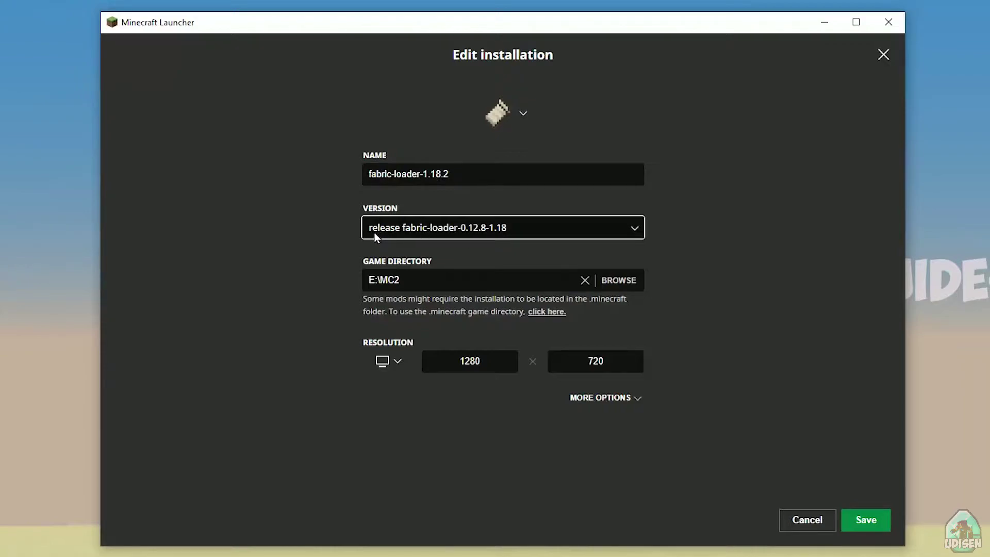
- Set the installation's version to release fabric-loader-0.12.8-1.18 after briefly picking 1.18-forge-38.0.8
click(500, 230)
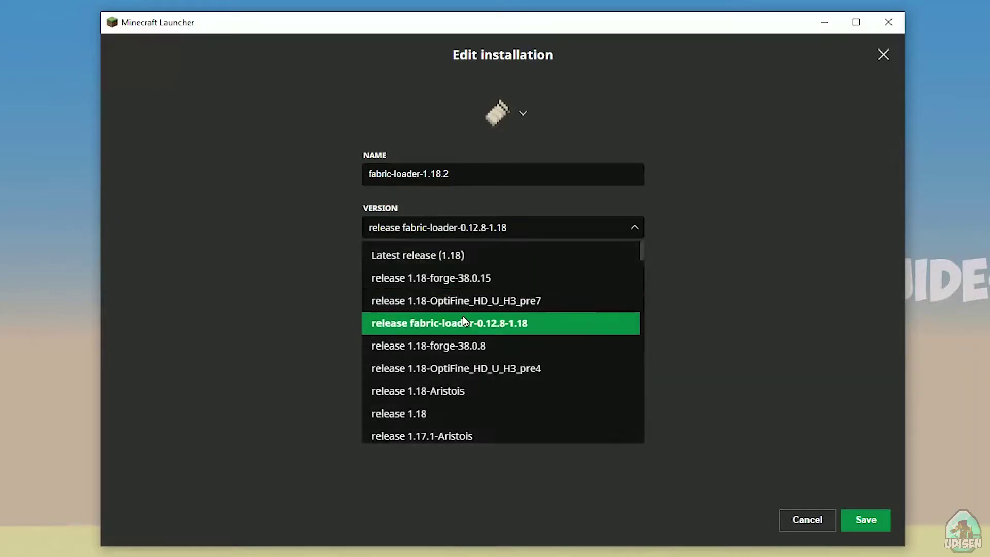
click(469, 345)
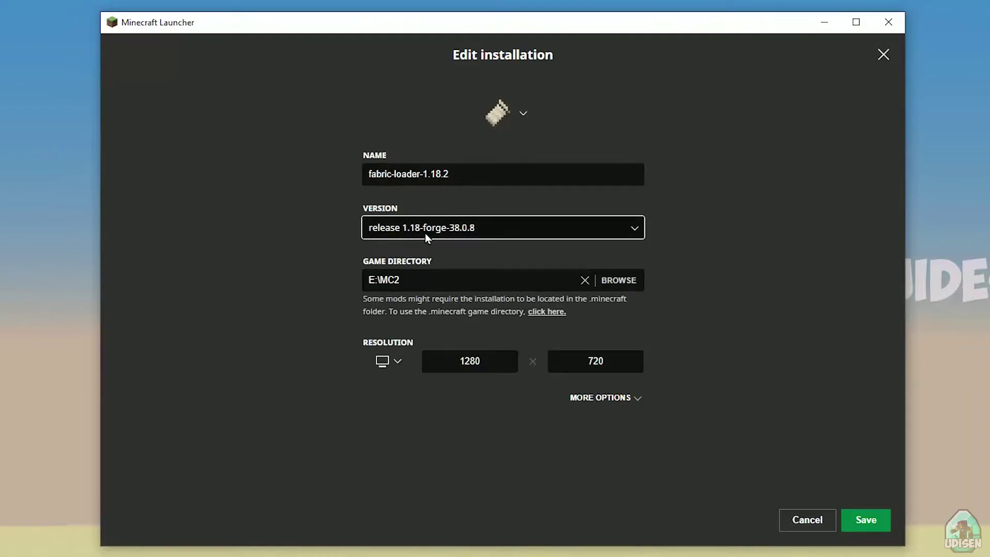
click(512, 227)
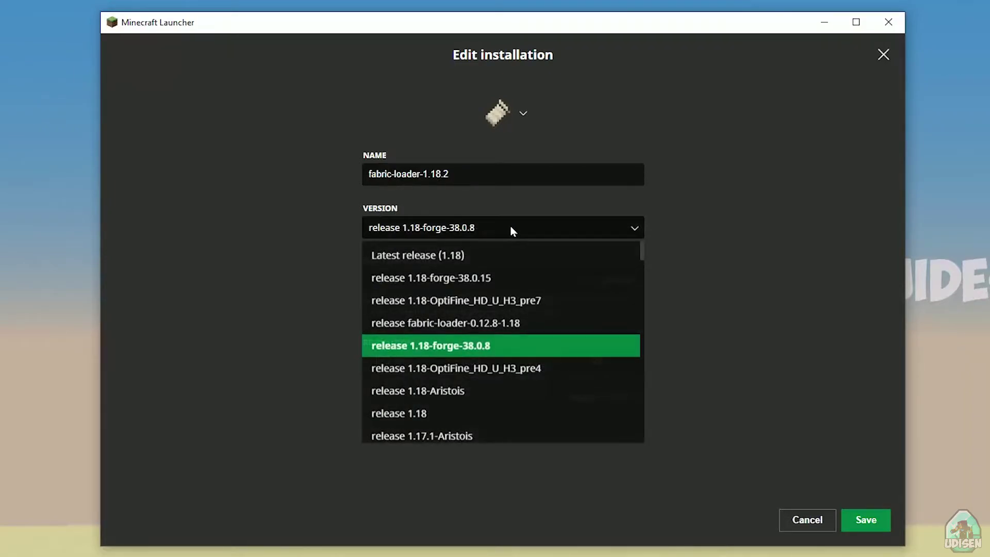
click(507, 322)
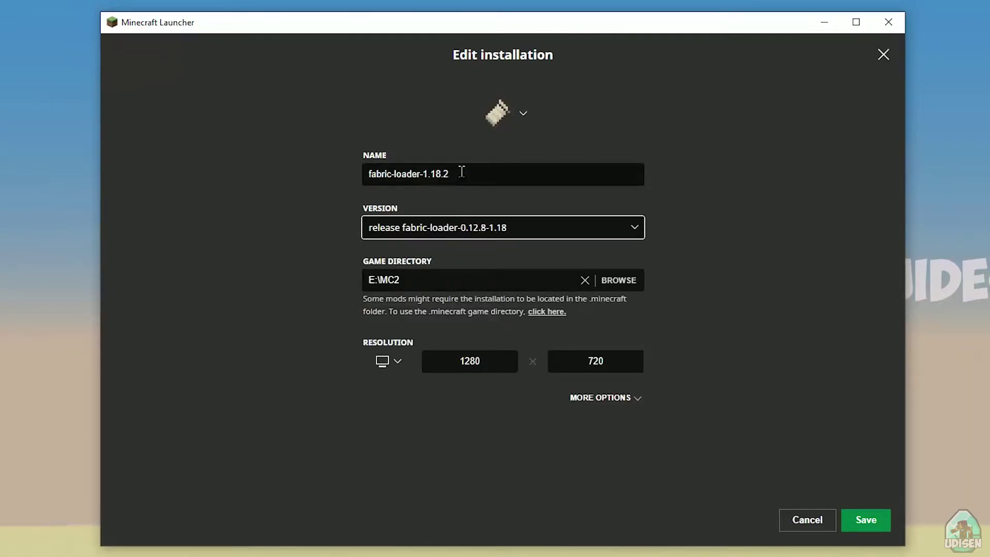
click(462, 172)
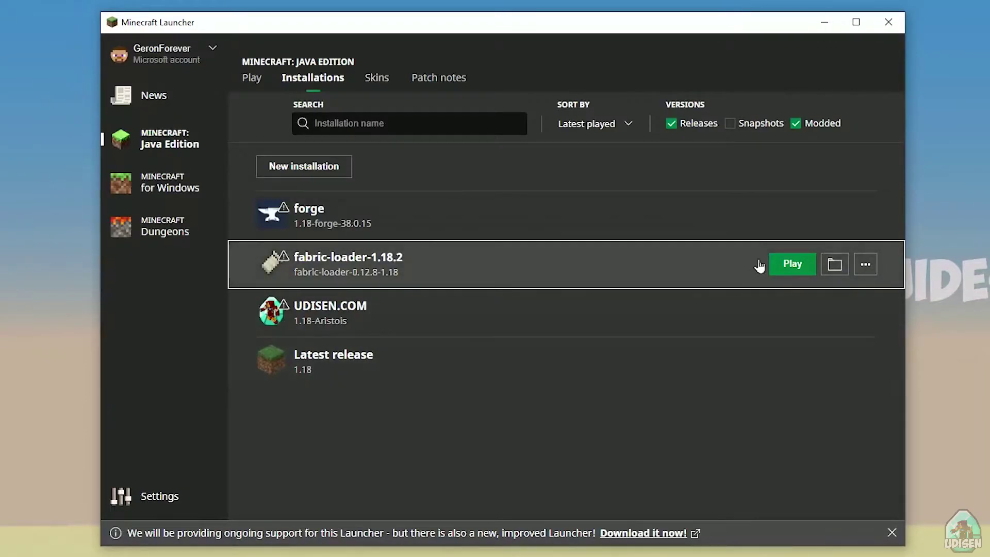
- Launch fabric-loader-1.18.2, walk toward the stone ravine, and pause to the Game Menu
click(780, 264)
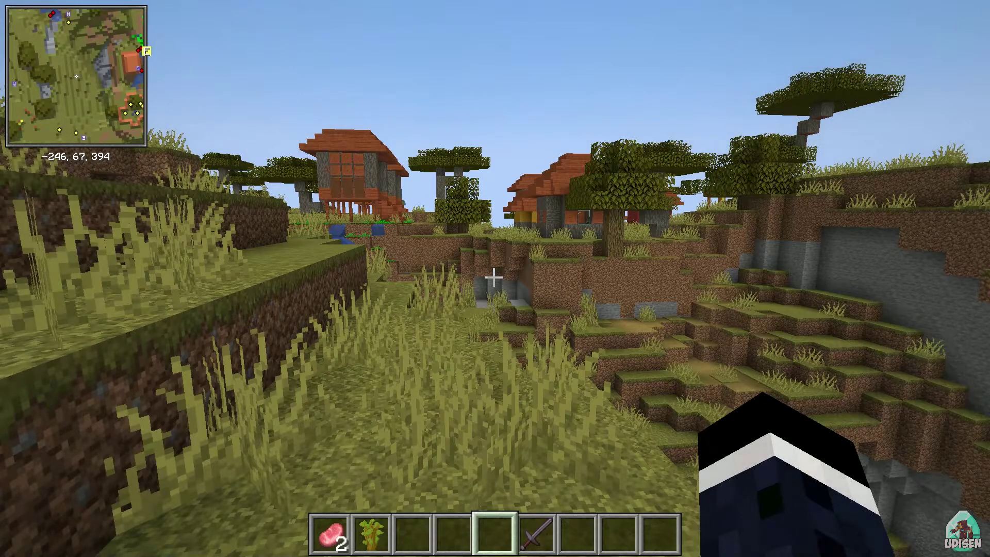
key(w)
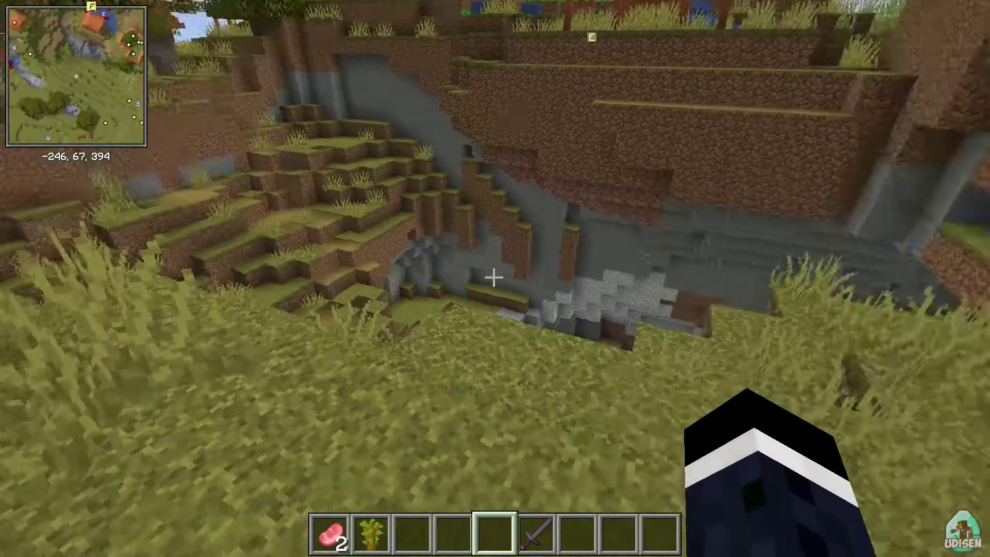
key(Escape)
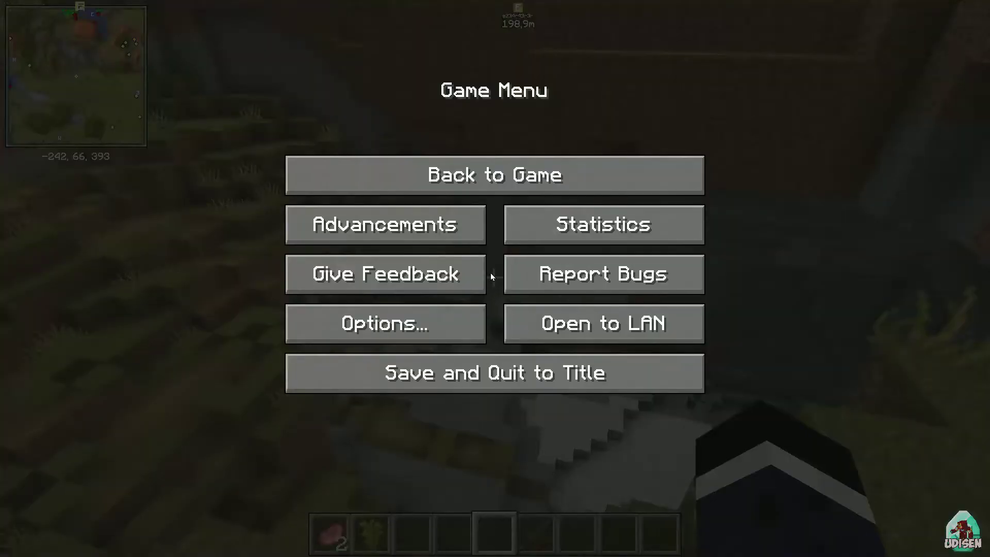
- Browse Options > Controls > Key Binds down to Xaero's Minimap, then return to the game
click(454, 325)
click(613, 250)
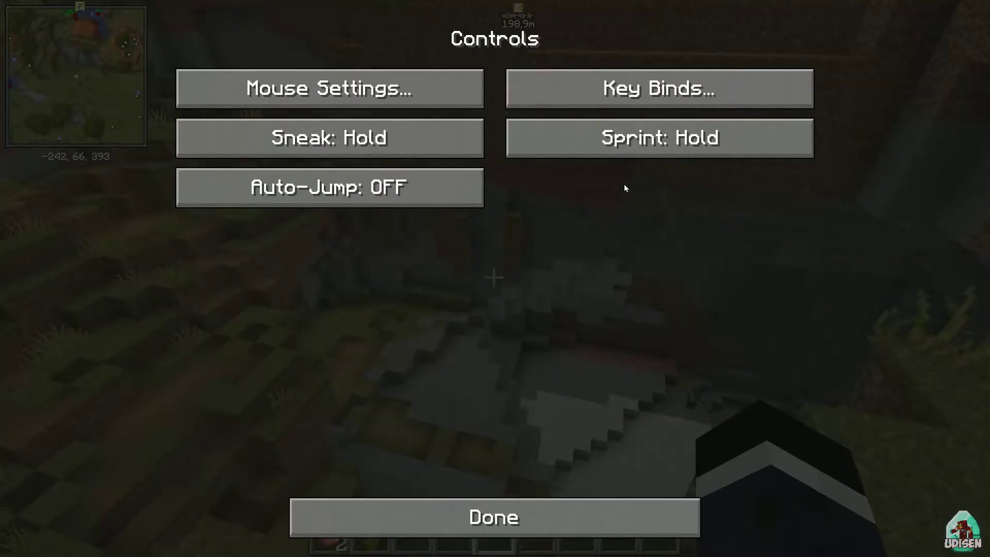
click(626, 99)
drag(839, 44, 815, 362)
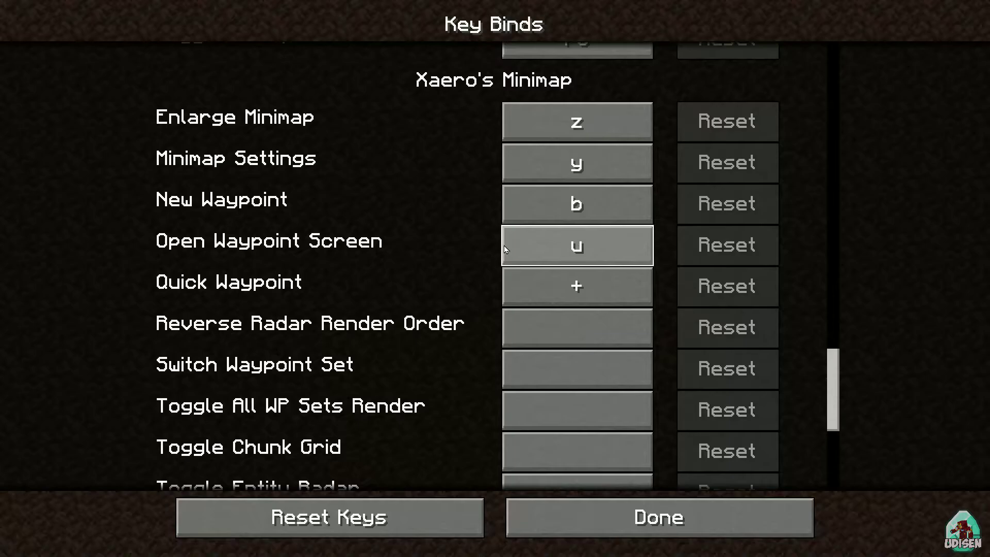
key(Escape)
key(Escape)
key(Escape)
key(Escape)
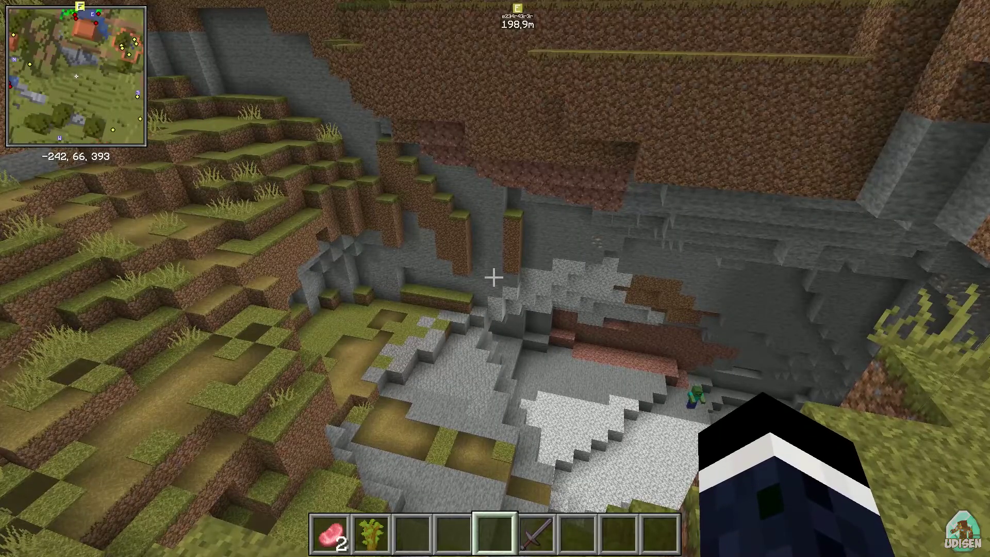
- From the waypoint list, create a Gold waypoint named CAVE and confirm it
key(u)
click(152, 468)
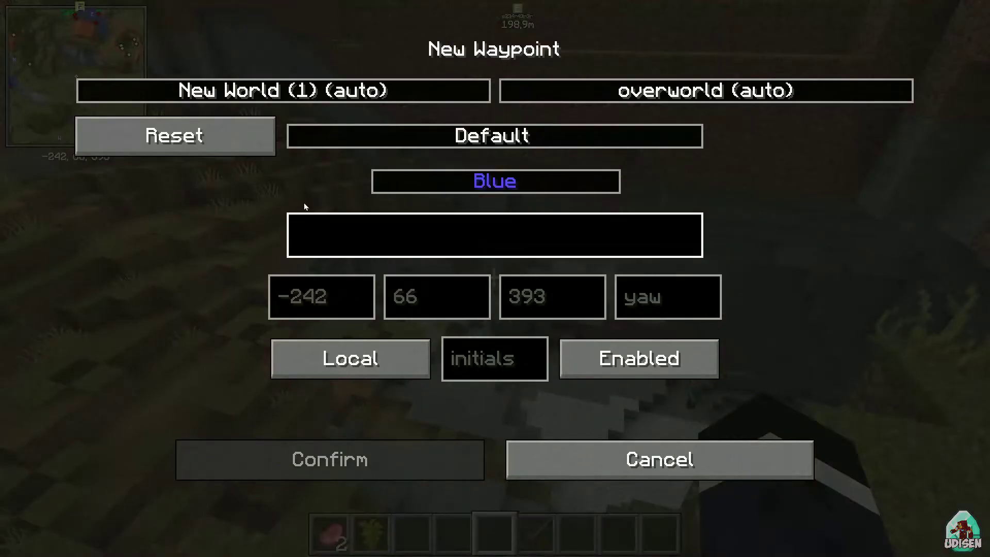
text(CAVE)
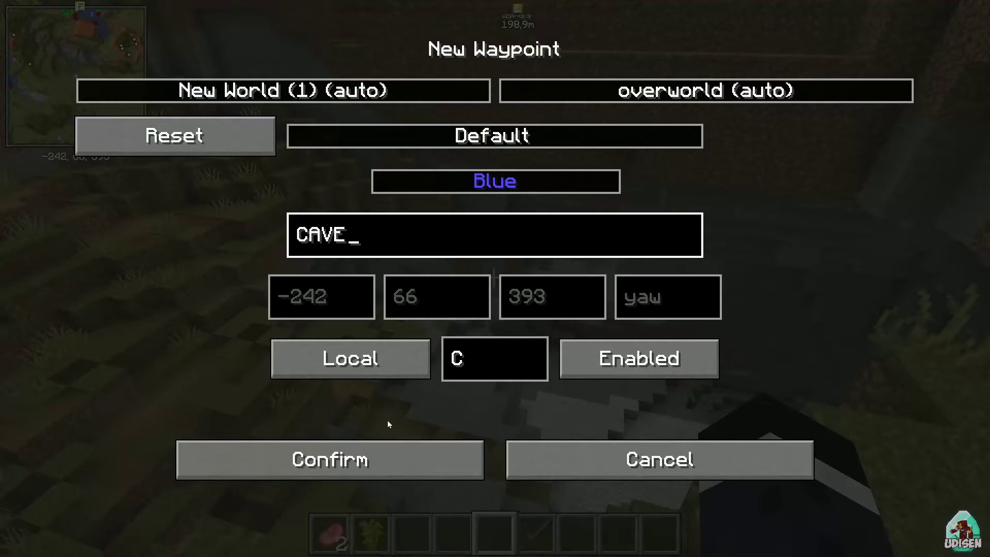
click(482, 181)
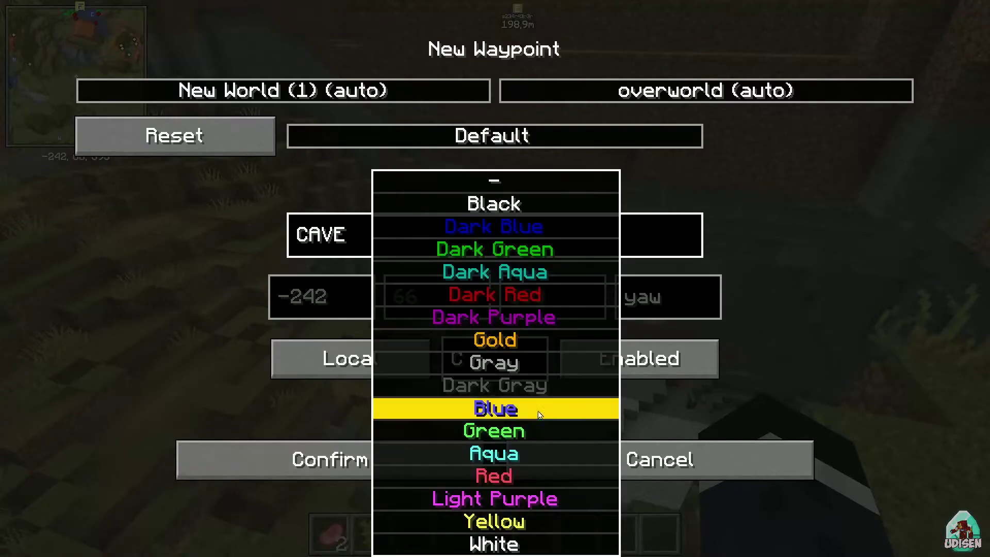
click(503, 342)
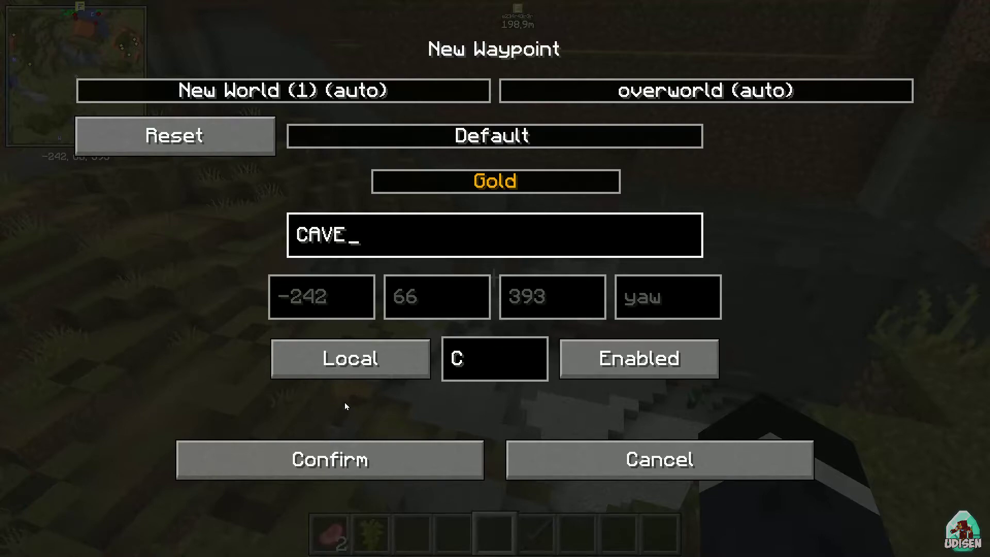
click(359, 468)
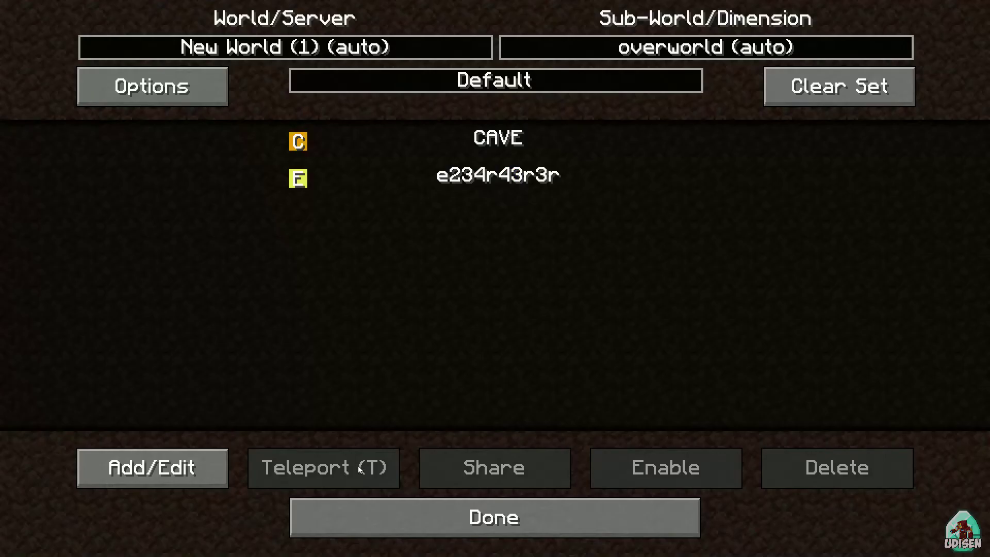
- Leave the waypoint list and walk across the savanna toward the ravine and house
key(Escape)
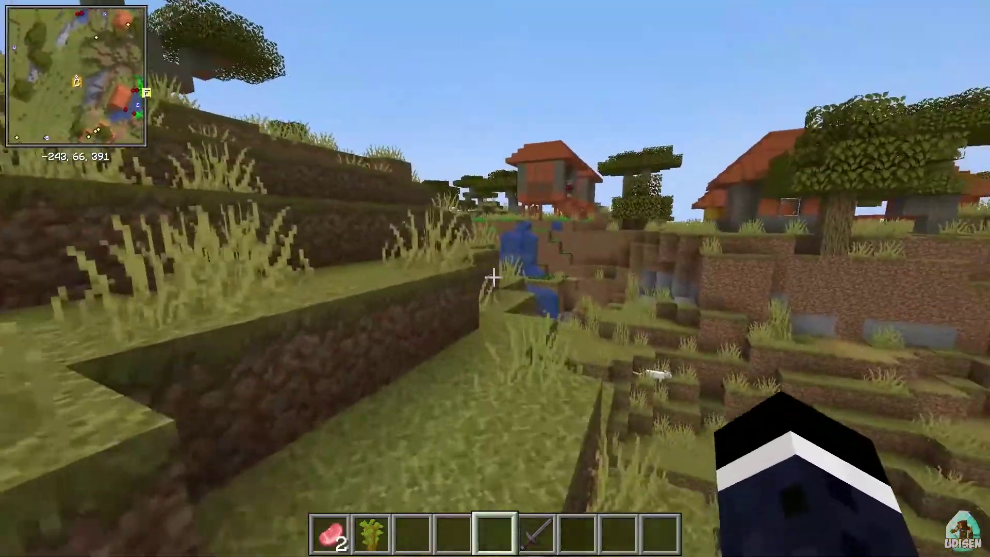
key(w)
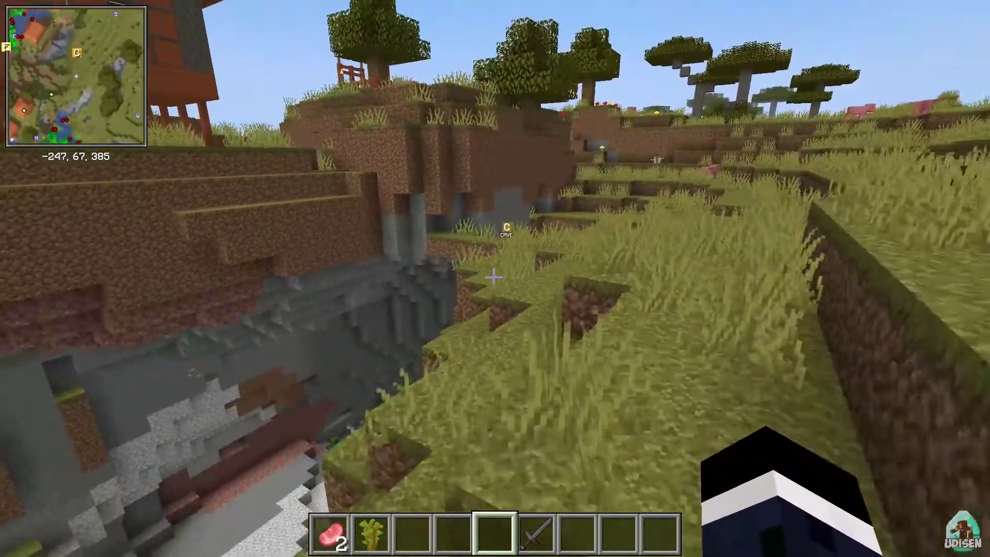
key(w)
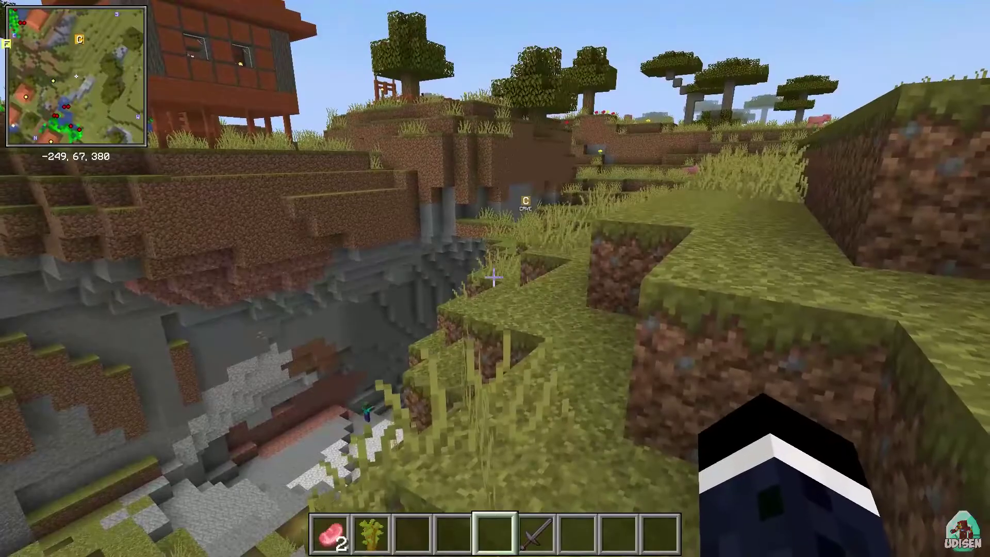
key(w)
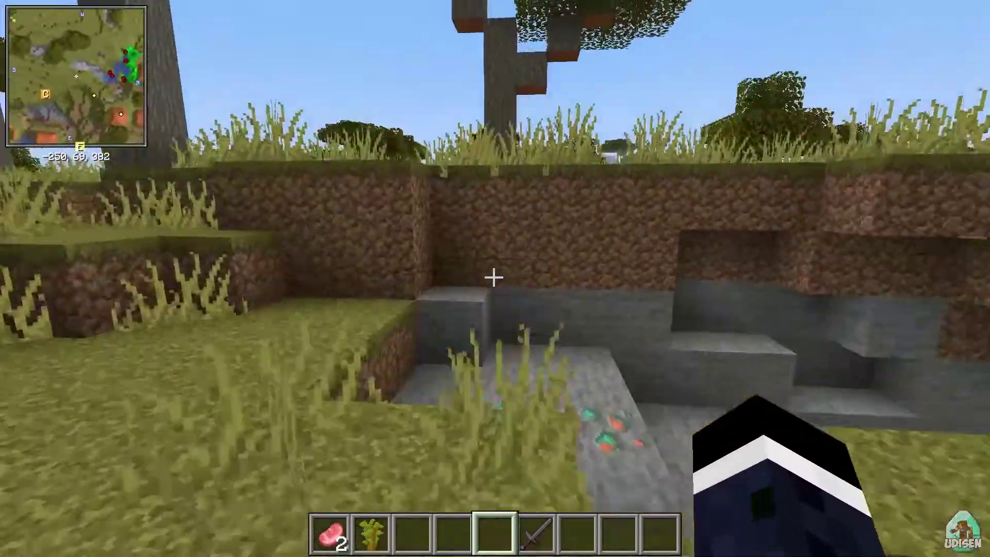
key(w)
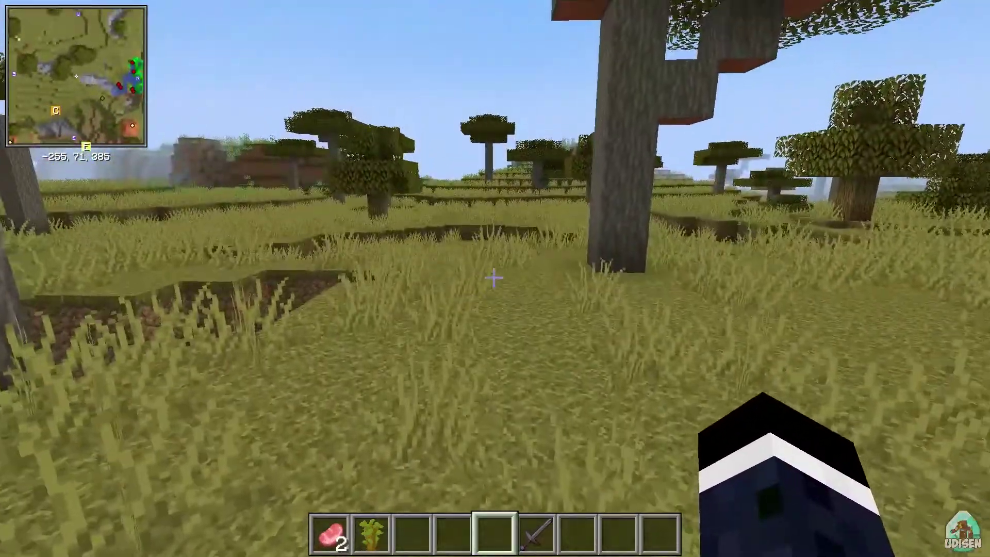
- Enlarge the minimap, shrink it back, then walk down to the village house
key(z)
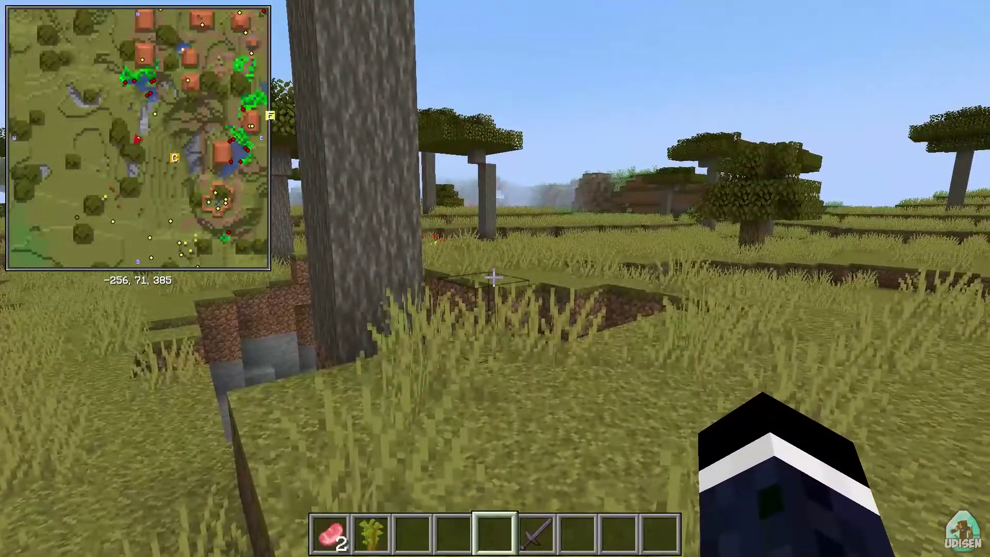
key(z)
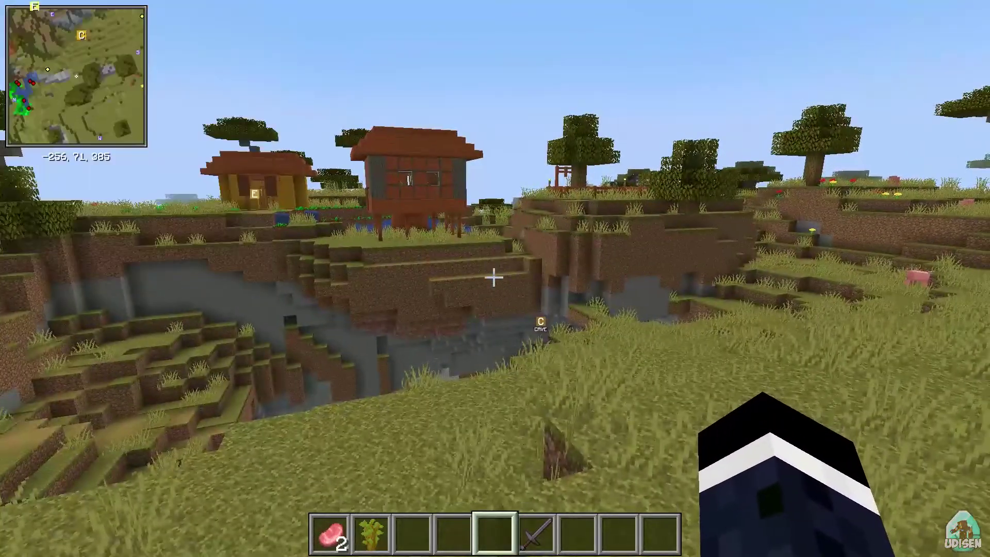
key(z)
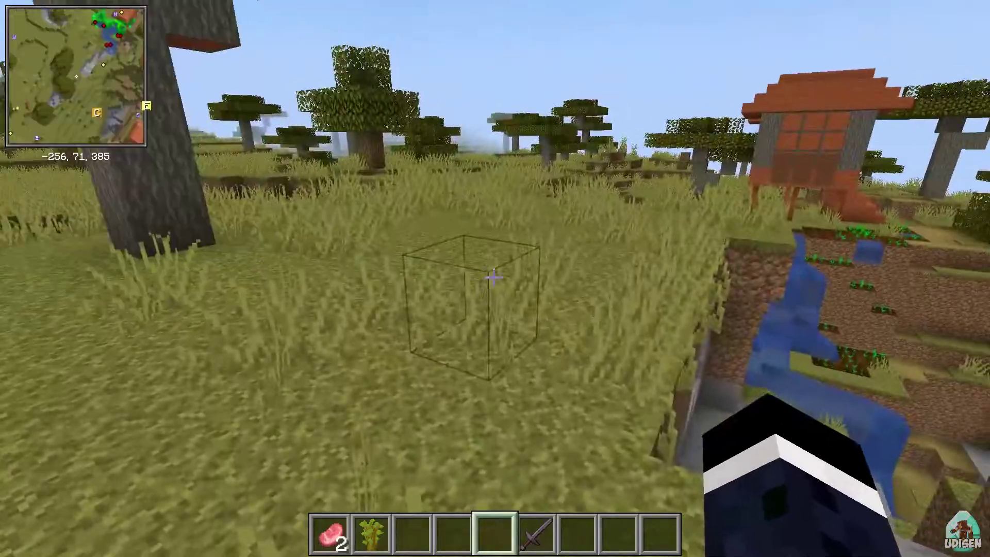
key(w)
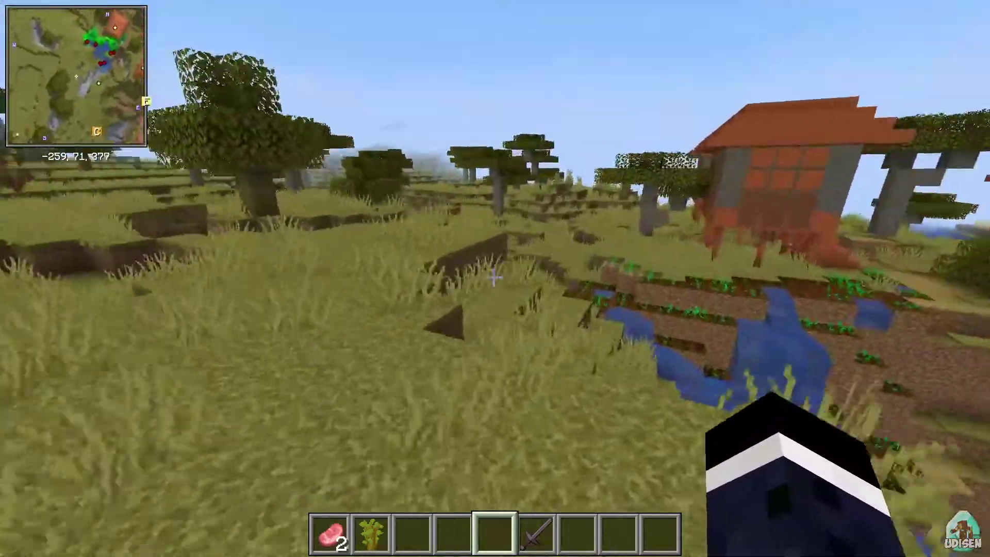
key(w)
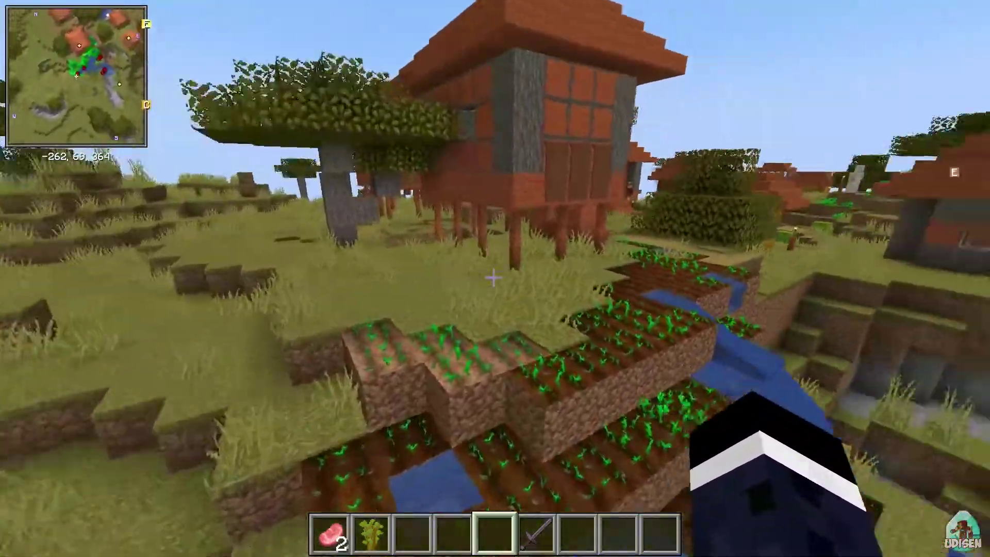